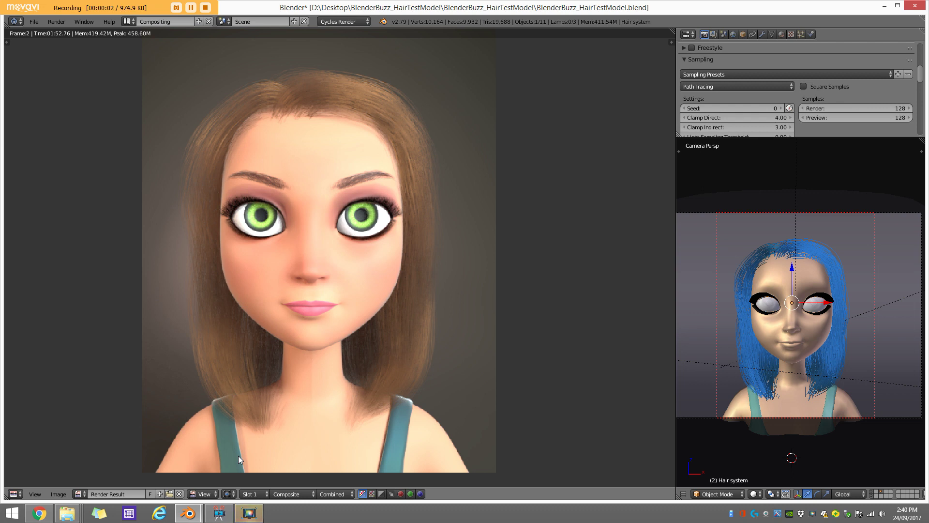
pyautogui.moveTo(189, 271); pyautogui.dragTo(194, 262, button='middle')
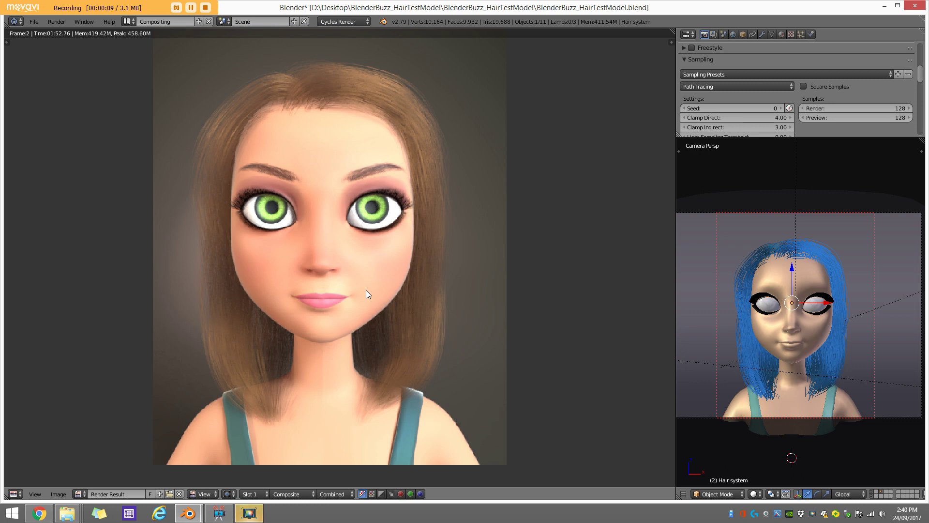
pyautogui.moveTo(293, 218); pyautogui.dragTo(293, 207, button='middle')
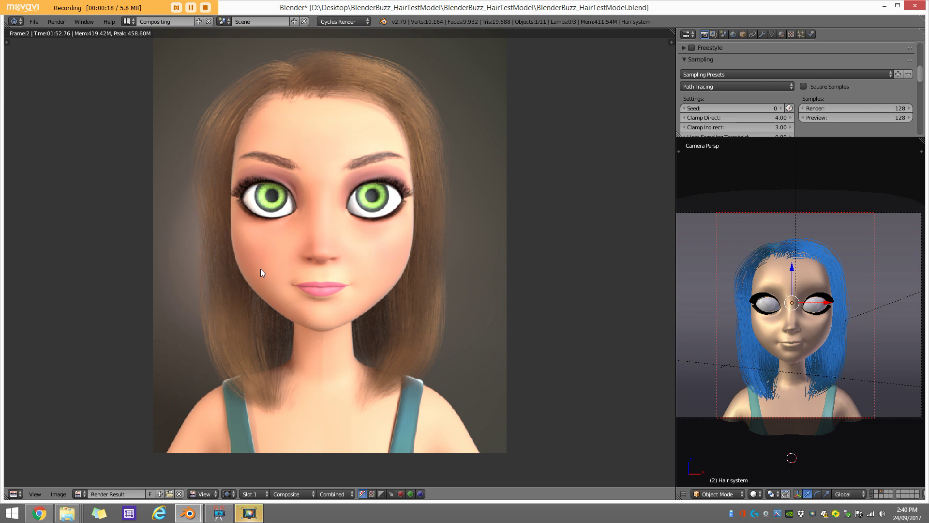
pyautogui.click(40, 513)
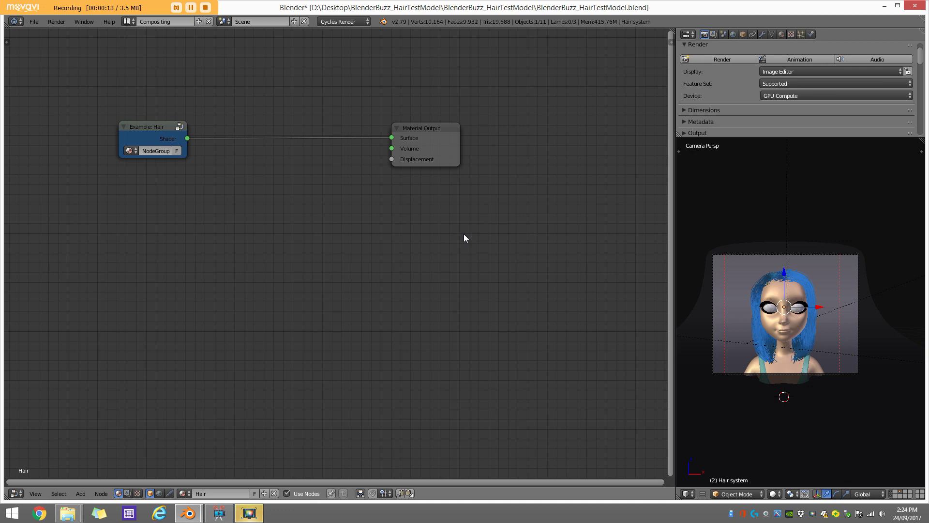
# Reposition the Example: Hair group node and the Material Output node so they line up side by side.
pyautogui.scroll(1, 261, 285)
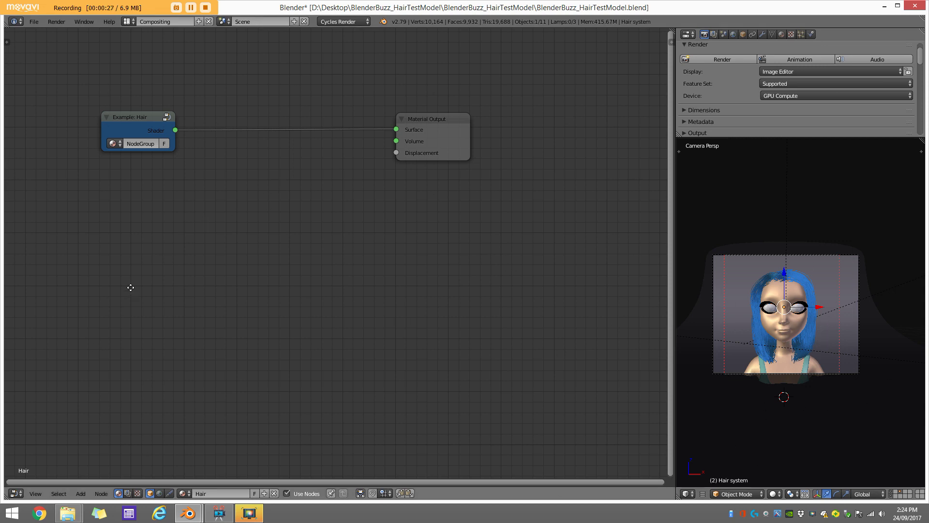
pyautogui.moveTo(131, 287); pyautogui.dragTo(136, 296, button='middle')
pyautogui.moveTo(200, 212); pyautogui.dragTo(232, 249, button='middle')
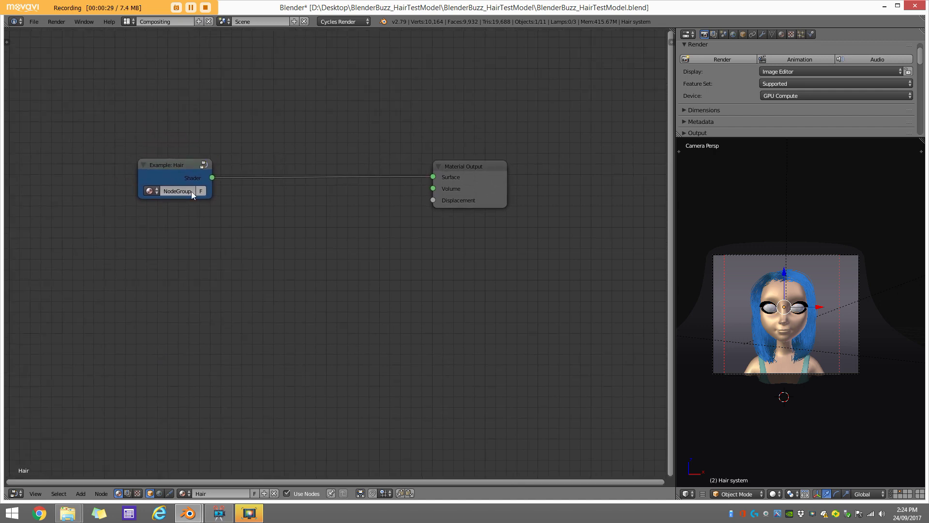
pyautogui.moveTo(168, 176); pyautogui.dragTo(131, 166)
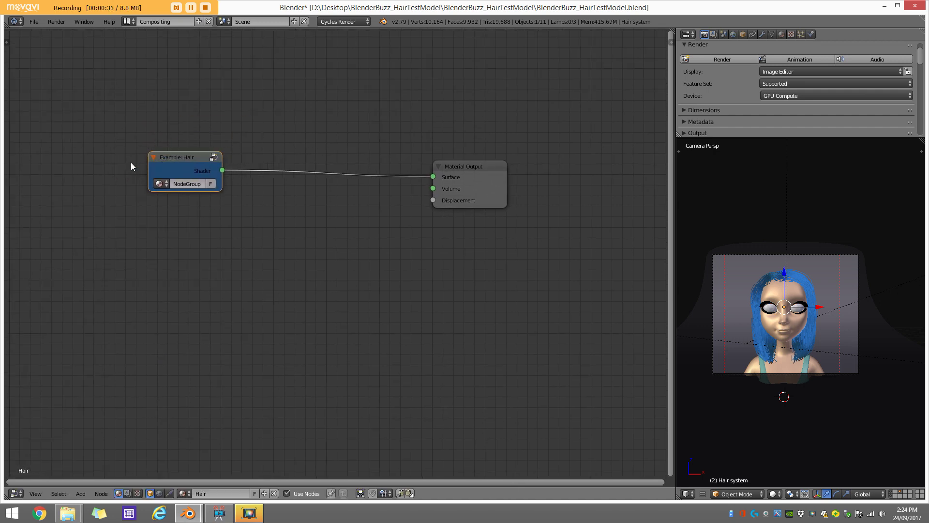
pyautogui.moveTo(461, 171); pyautogui.dragTo(461, 162)
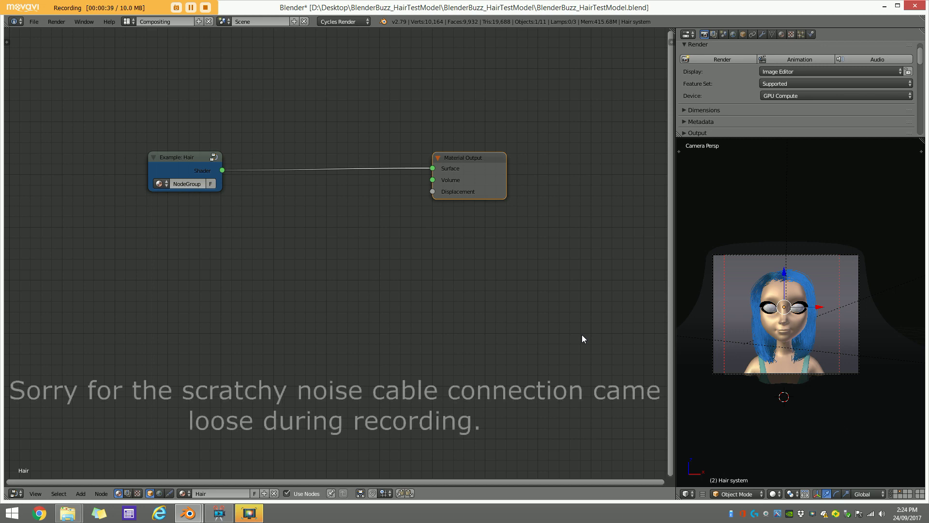
# Examine the render display and device settings, the render layer's denoising option and the chosen render engine.
pyautogui.click(791, 96)
pyautogui.click(793, 73)
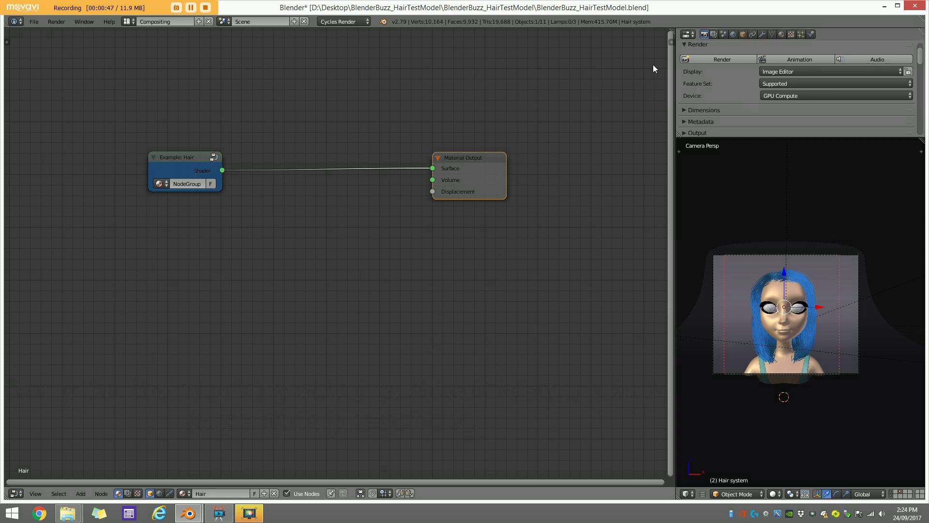
pyautogui.click(713, 34)
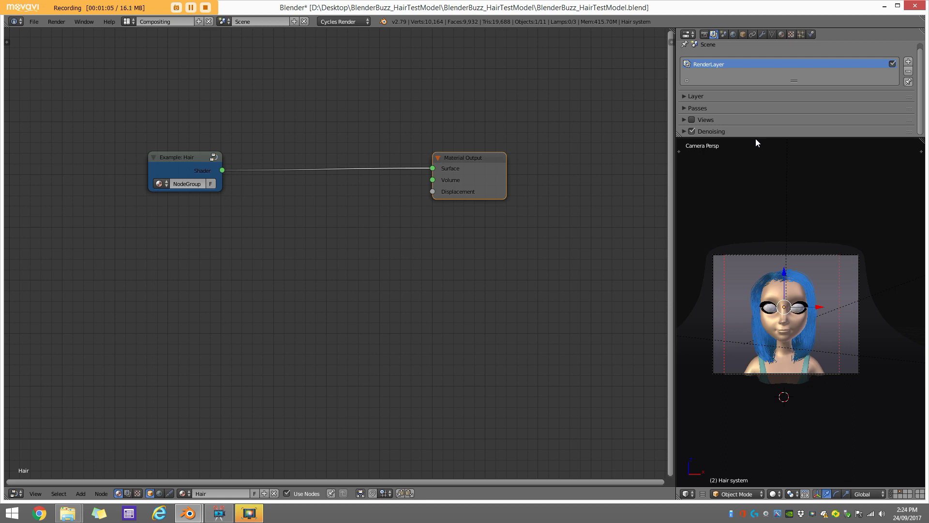
pyautogui.click(342, 22)
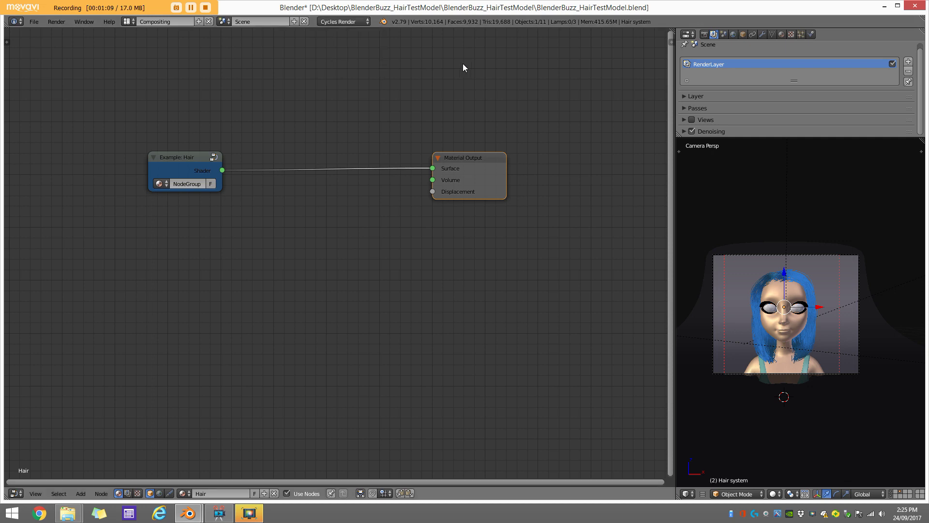
# Switch the 3D viewport to rendered shading with the character's head and hair shown close up.
pyautogui.moveTo(217, 116); pyautogui.dragTo(196, 98, button='middle')
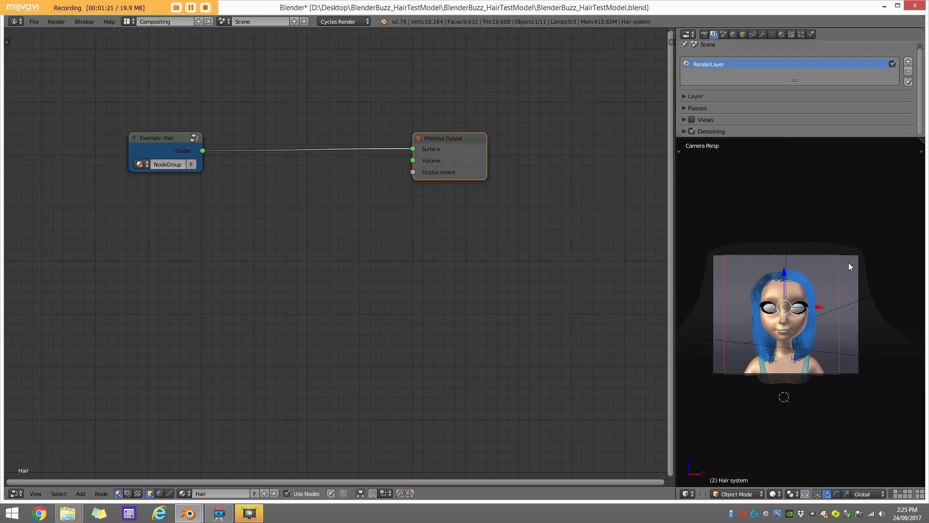
pyautogui.rightClick(828, 262)
pyautogui.scroll(2, 820, 276)
pyautogui.rightClick(783, 265)
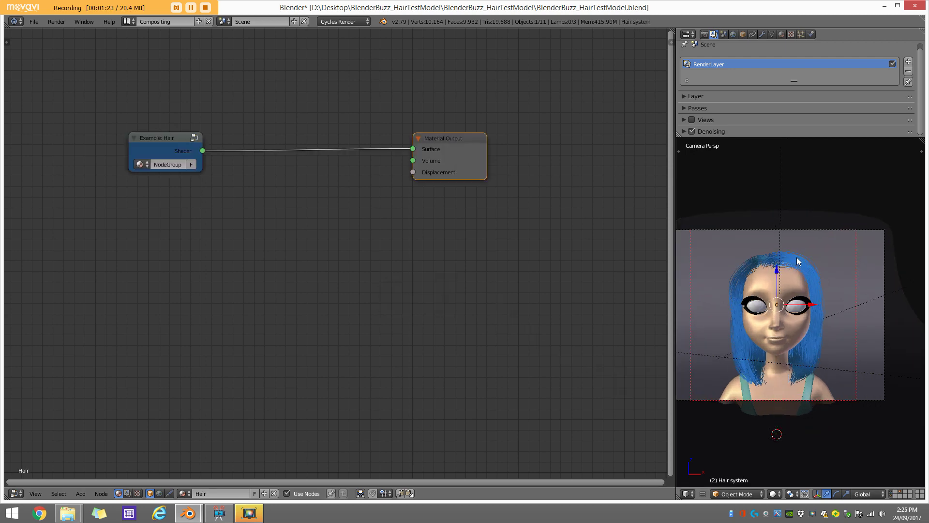
pyautogui.scroll(2, 803, 285)
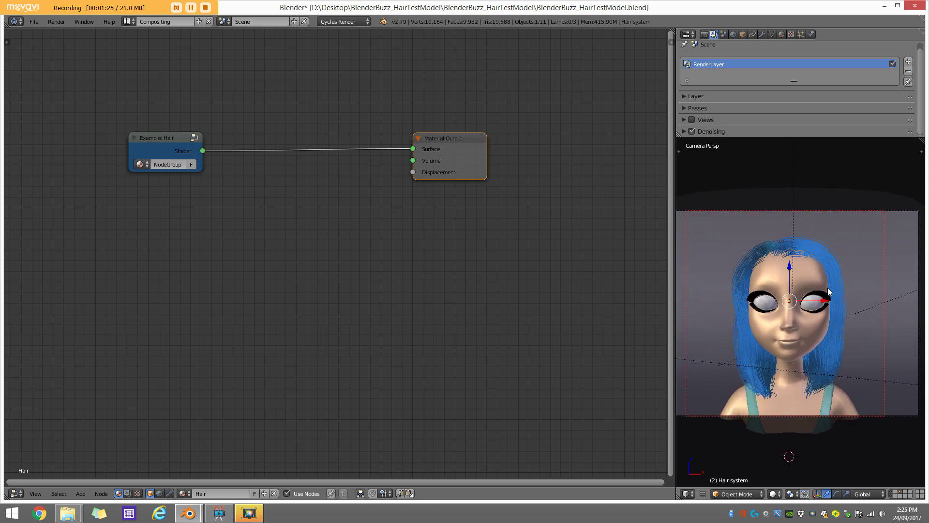
pyautogui.hotkey('shift', 'z')
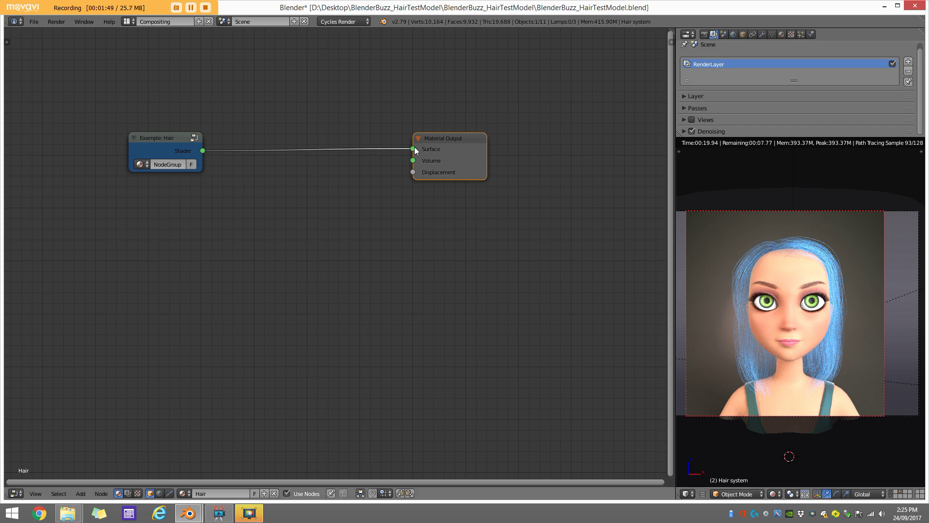
# Disconnect the Example: Hair group from the Material Output's Surface input and nudge the output node down slightly.
pyautogui.moveTo(412, 149); pyautogui.dragTo(362, 165)
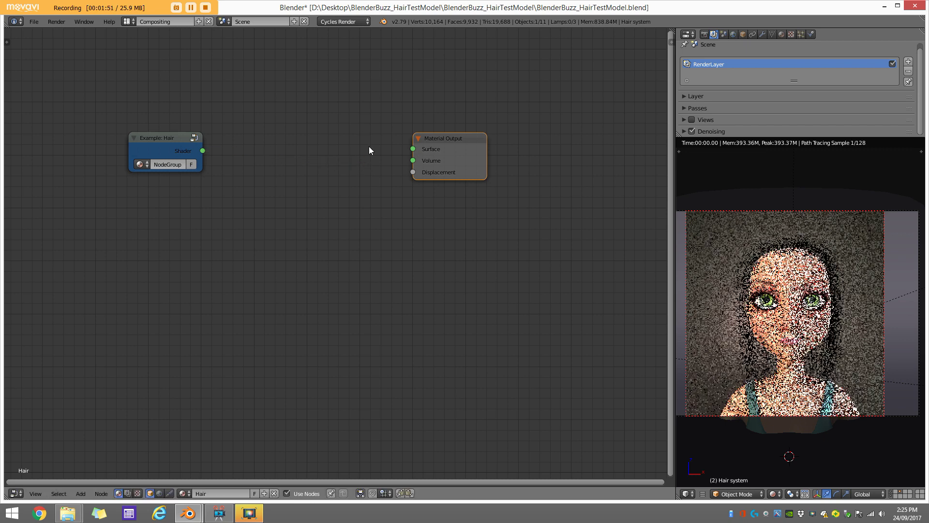
pyautogui.moveTo(453, 172); pyautogui.dragTo(451, 181)
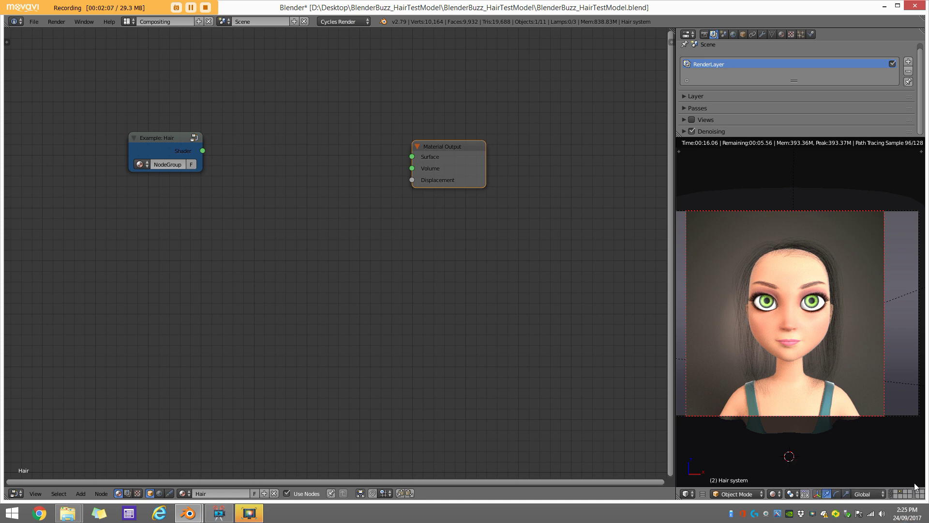
# Show only the hair system's layer and restrict the rendered preview to a border around the upper right half of the hair.
pyautogui.click(893, 494)
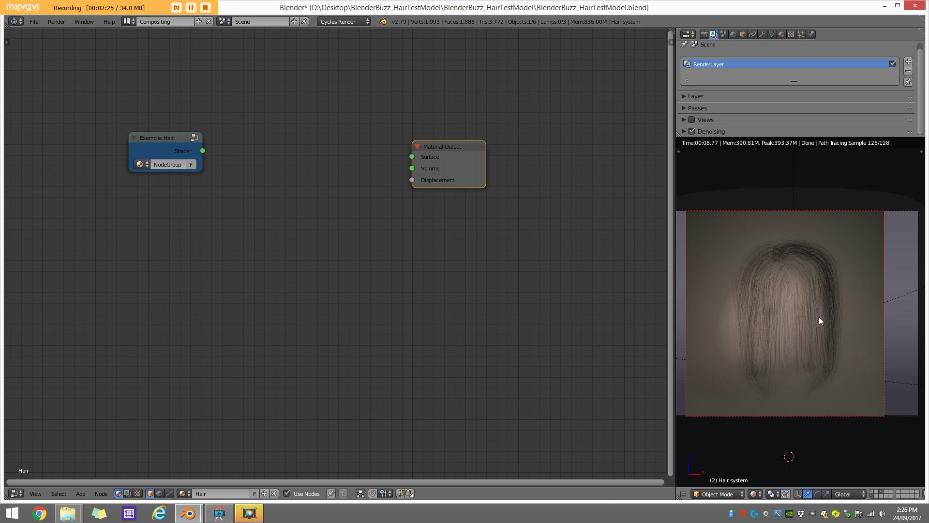
pyautogui.hotkey('ctrl', 'b')
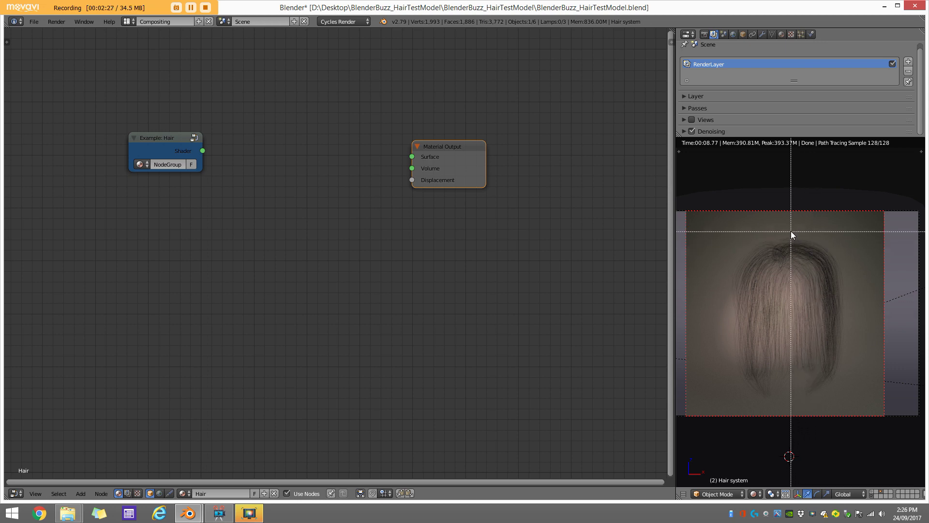
pyautogui.moveTo(790, 228); pyautogui.dragTo(846, 344)
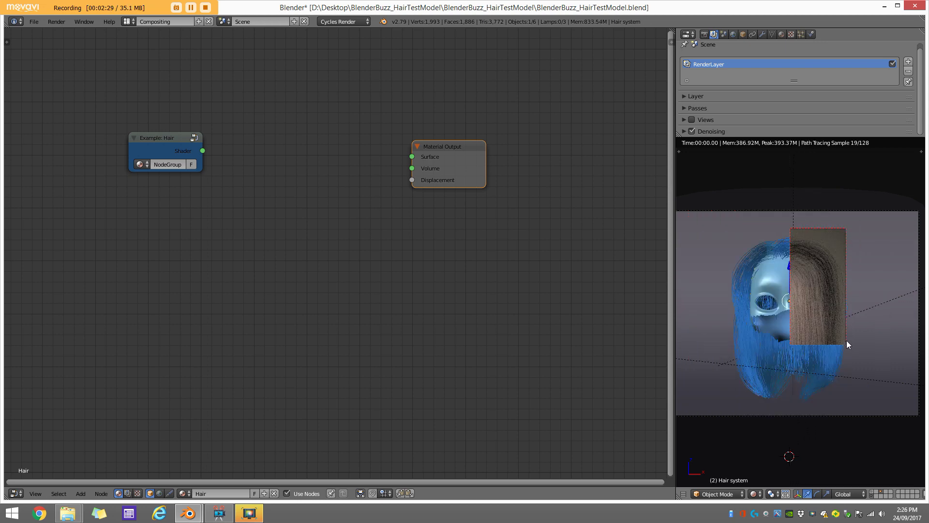
pyautogui.scroll(3, 835, 282)
pyautogui.keyDown('shift'); pyautogui.moveTo(836, 256); pyautogui.dragTo(774, 290, button='middle'); pyautogui.keyUp('shift')
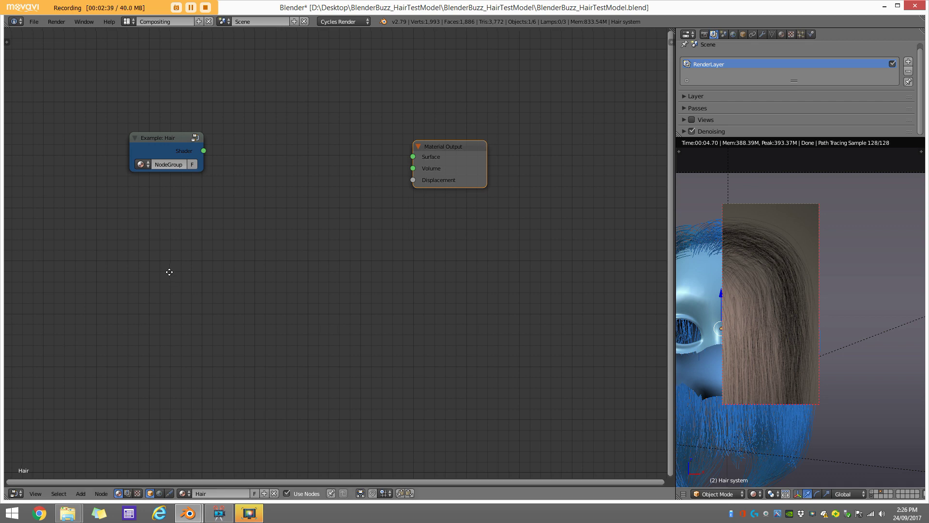
# Add a Diffuse BSDF node below the Example: Hair group.
pyautogui.moveTo(170, 269); pyautogui.dragTo(214, 223, button='middle')
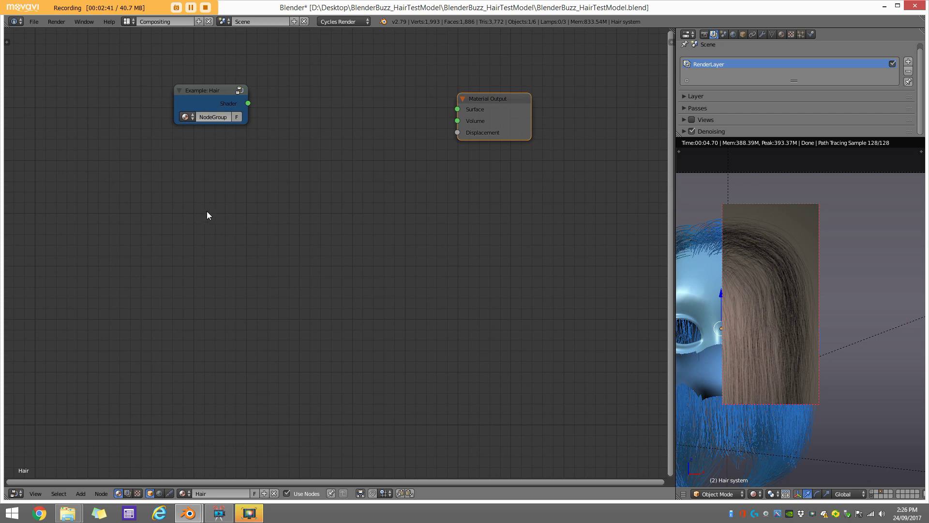
pyautogui.hotkey('shift', 'a')
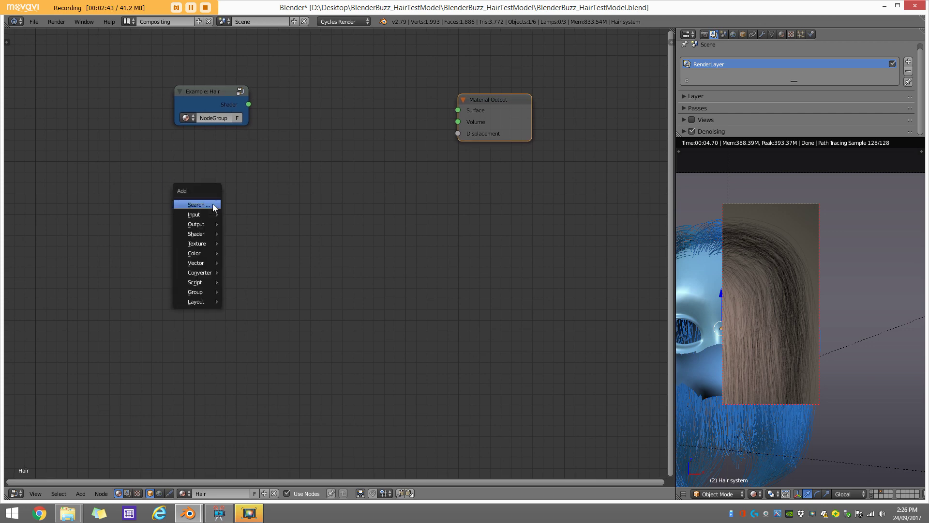
pyautogui.click(191, 205)
pyautogui.write('di')
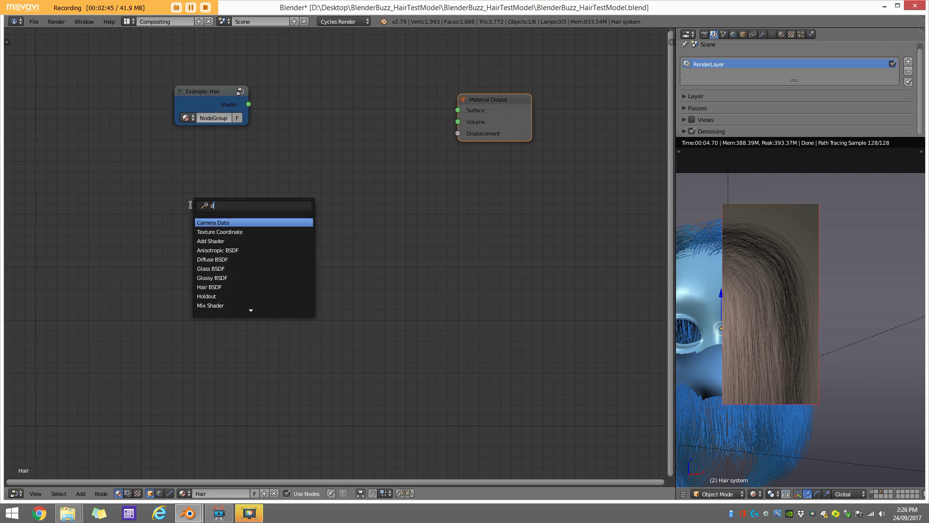
pyautogui.click(205, 232)
pyautogui.click(152, 220)
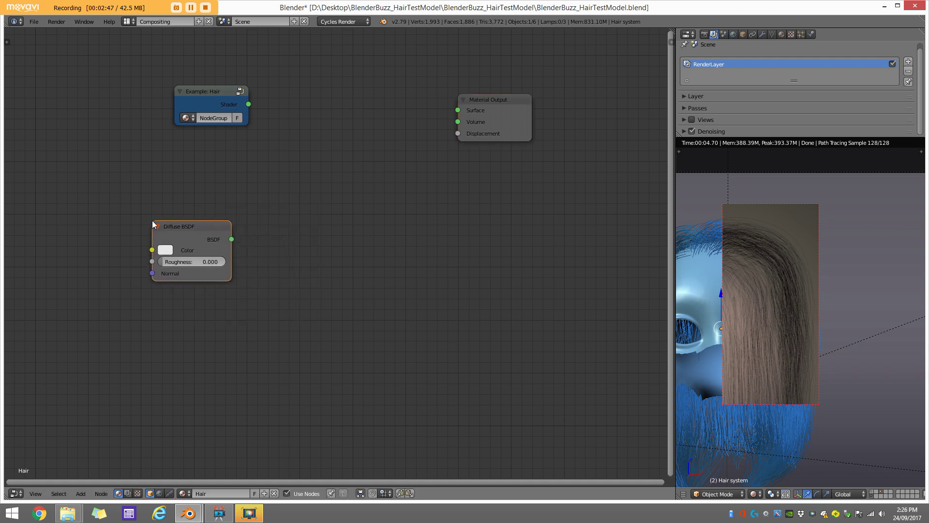
# Add a Hair BSDF node directly beneath the Diffuse BSDF.
pyautogui.scroll(2, 310, 242)
pyautogui.hotkey('shift', 'a')
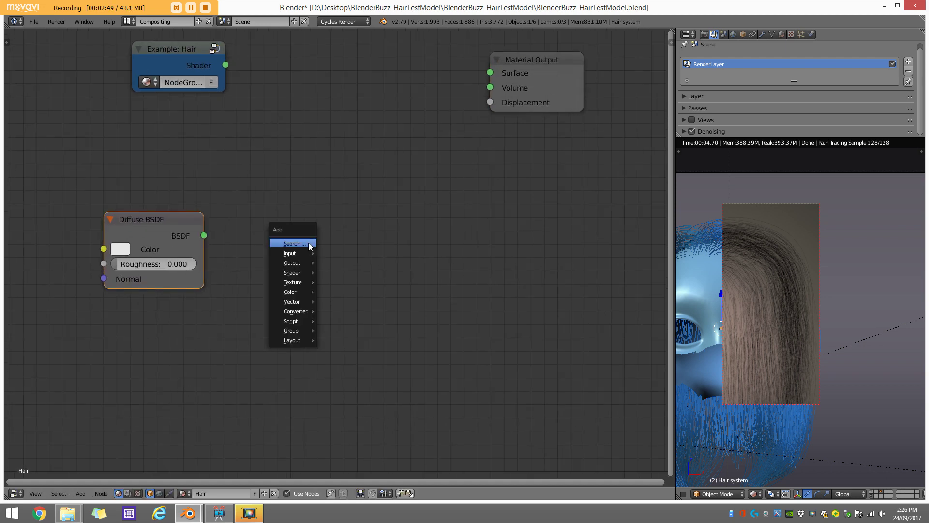
pyautogui.click(307, 243)
pyautogui.write('hai')
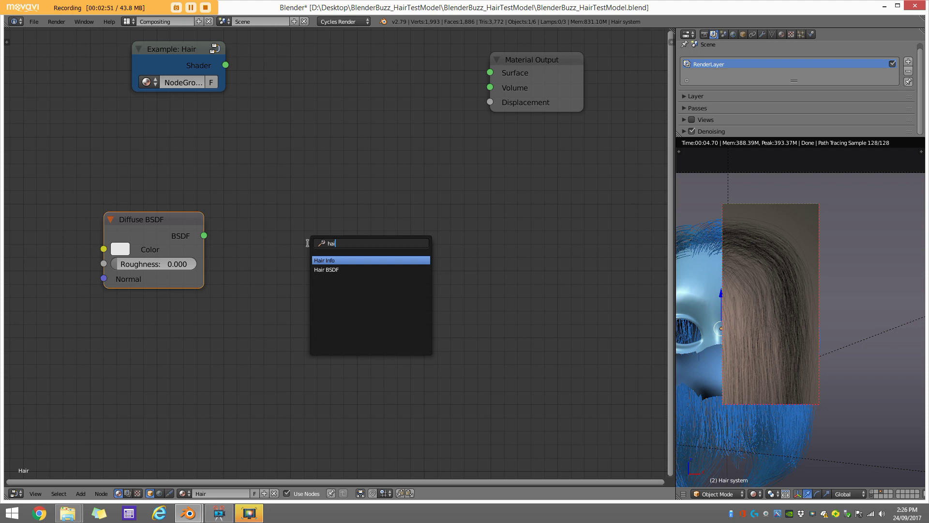
pyautogui.click(362, 270)
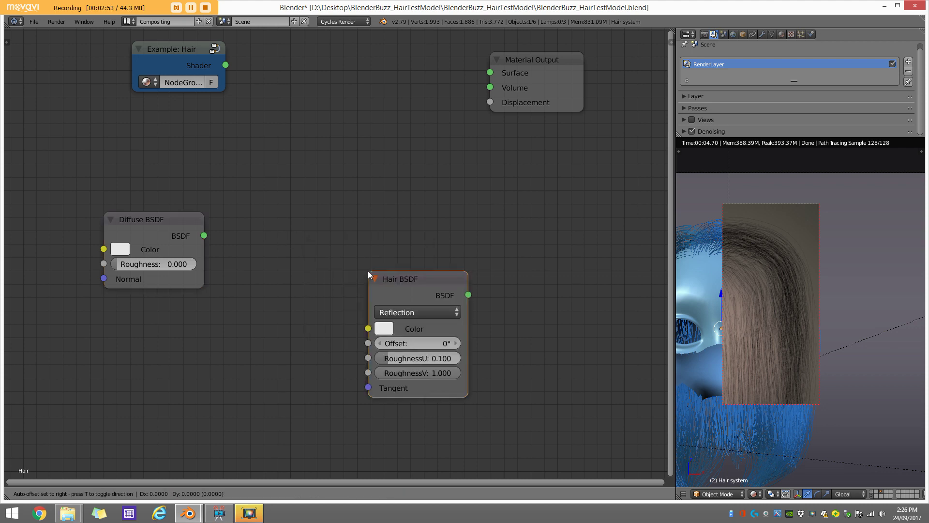
pyautogui.click(106, 301)
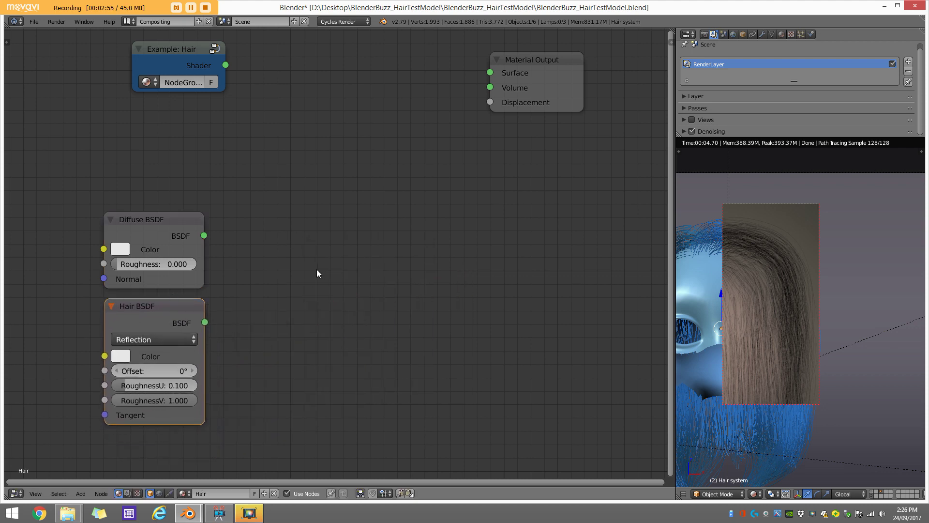
# Add a Mix Shader node to the right of the Diffuse BSDF and Hair BSDF nodes.
pyautogui.hotkey('shift', 'a')
pyautogui.click(318, 271)
pyautogui.write('mix')
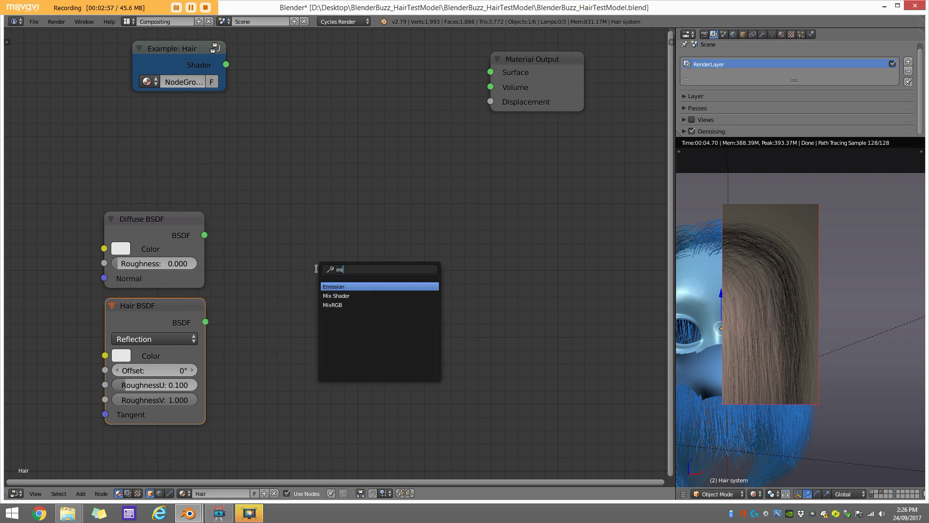
pyautogui.click(339, 296)
pyautogui.click(285, 266)
# Connect the Diffuse BSDF and Hair BSDF to the Mix Shader's first and second shader inputs, and its output to Material Output's Surface.
pyautogui.moveTo(205, 235); pyautogui.dragTo(284, 318)
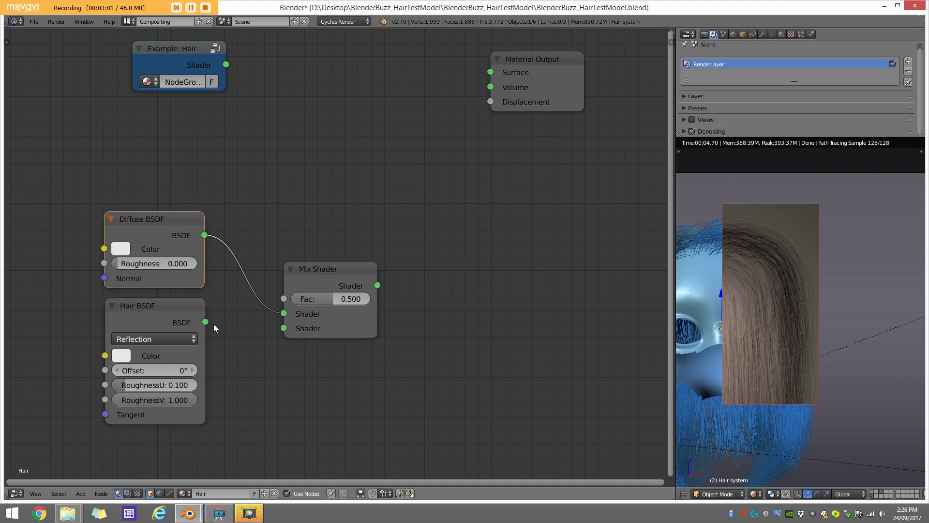
pyautogui.moveTo(206, 323); pyautogui.dragTo(284, 328)
pyautogui.moveTo(319, 275); pyautogui.dragTo(461, 111)
pyautogui.scroll(-2, 419, 251)
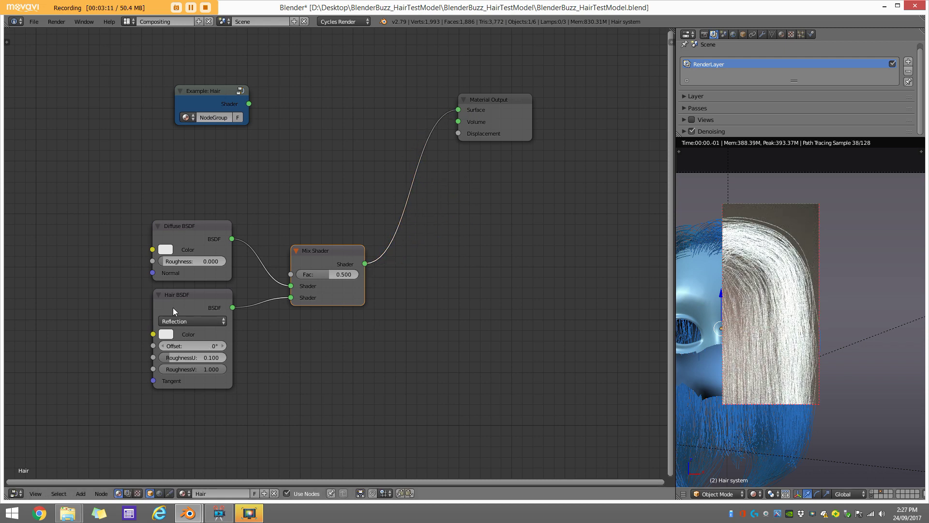
# Set the Diffuse BSDF color to a very dark brown, R 0.030, G 0.015, B 0.005.
pyautogui.click(166, 252)
pyautogui.click(189, 158)
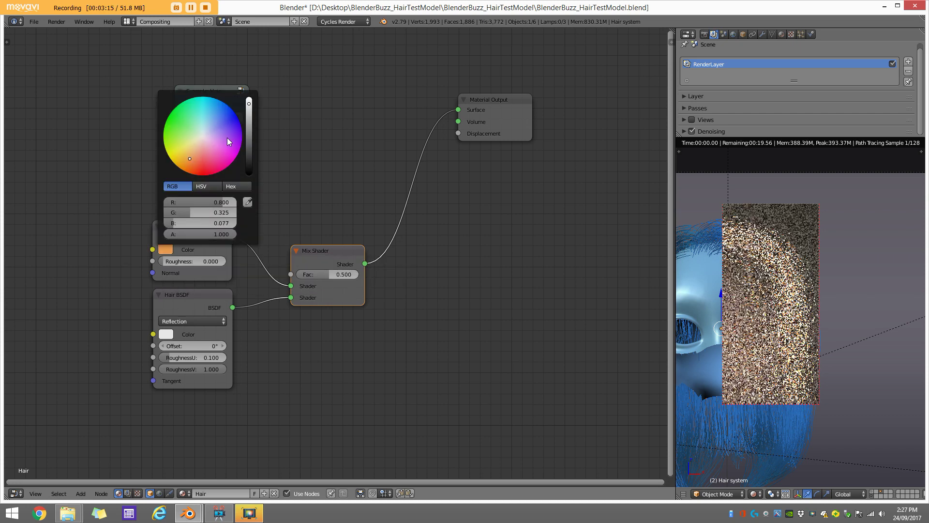
pyautogui.click(249, 139)
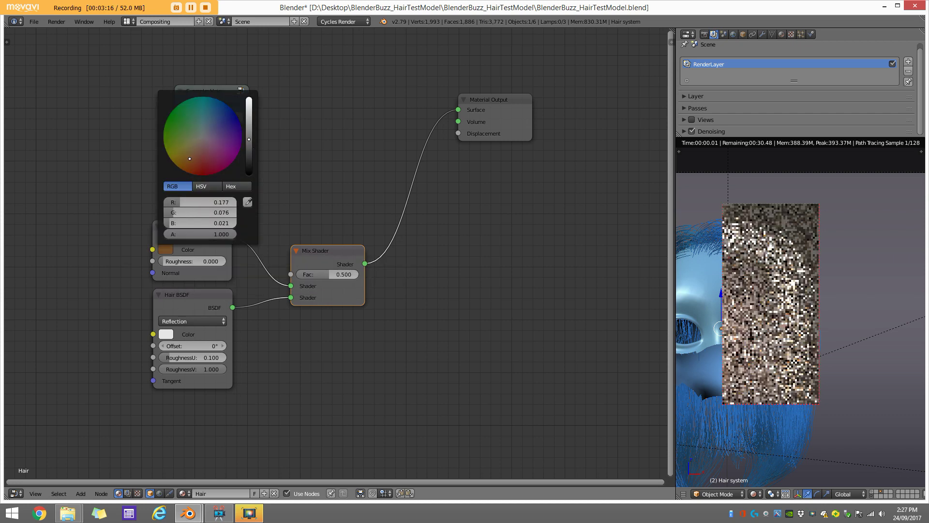
pyautogui.click(248, 154)
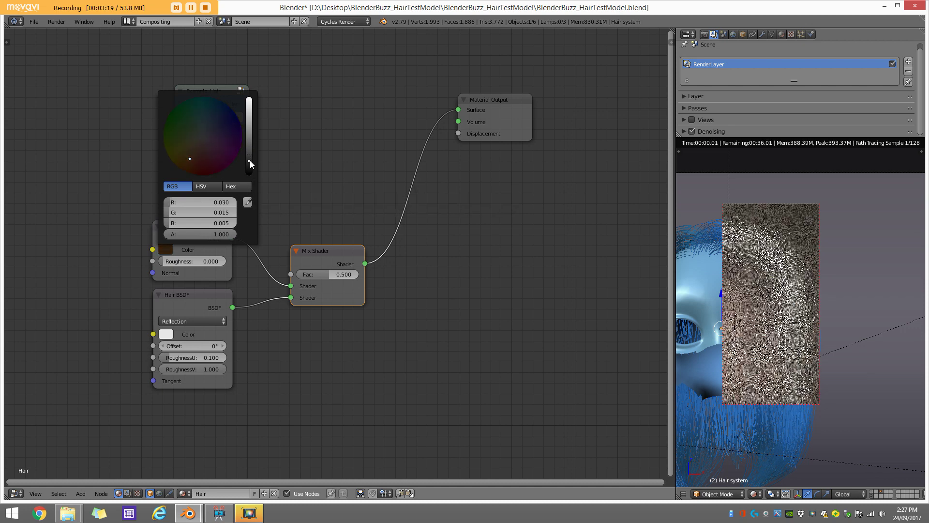
# Set the Hair BSDF color to a medium reddish brown, R 0.135, G 0.057, B 0.031.
pyautogui.click(168, 335)
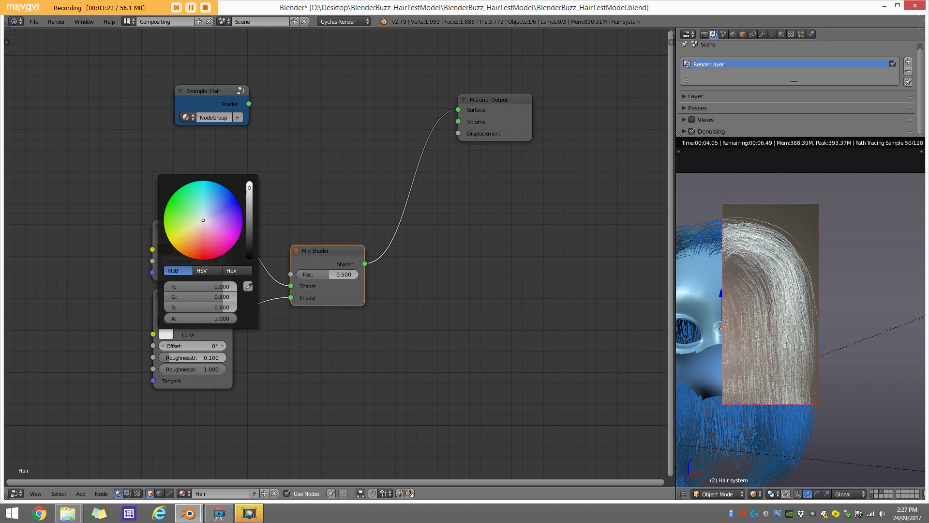
pyautogui.click(194, 236)
pyautogui.click(246, 219)
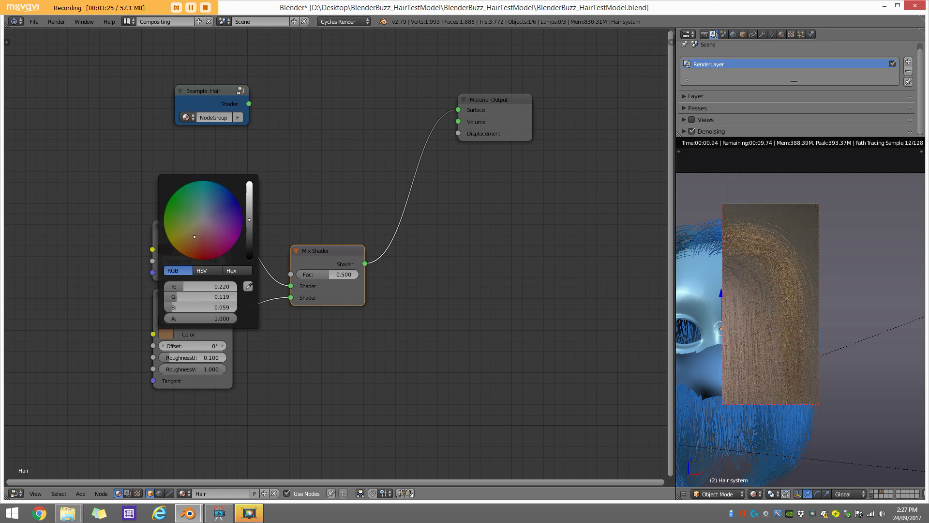
pyautogui.click(249, 227)
pyautogui.click(196, 239)
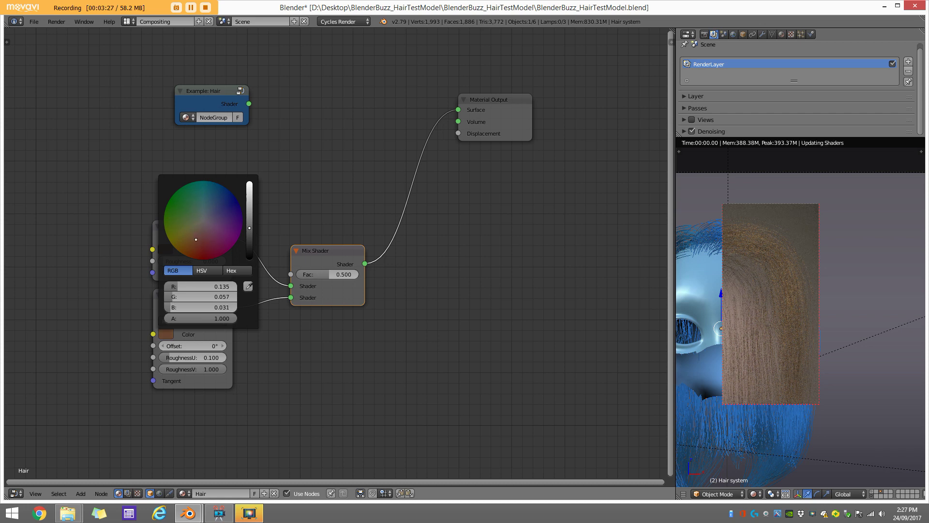
# Move Material Output farther from the Mix Shader and insert a duplicate of the Mix Shader on the link between them.
pyautogui.moveTo(452, 260); pyautogui.dragTo(390, 253, button='middle')
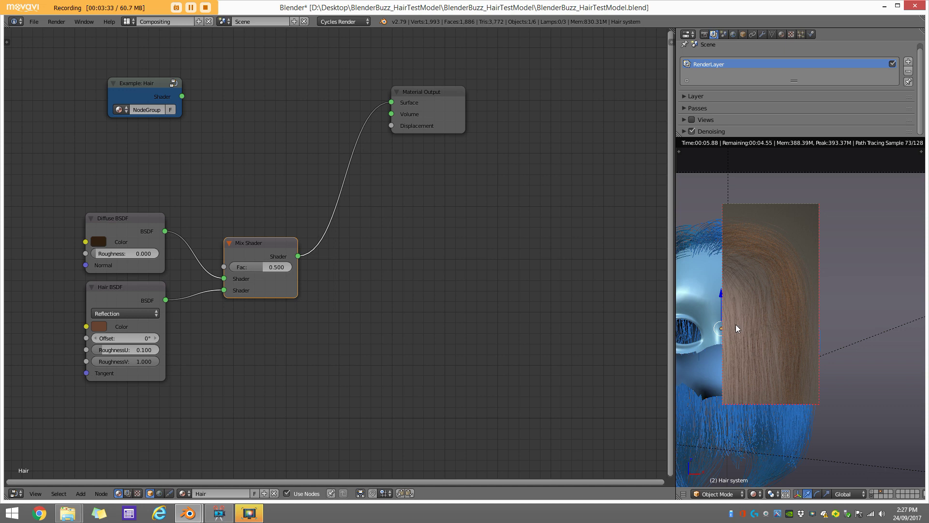
pyautogui.moveTo(429, 116); pyautogui.dragTo(565, 165)
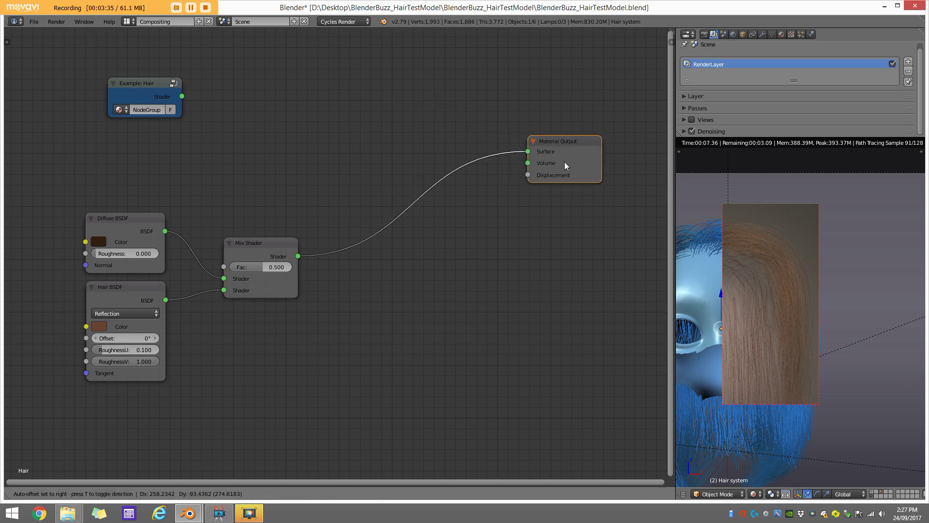
pyautogui.click(244, 245)
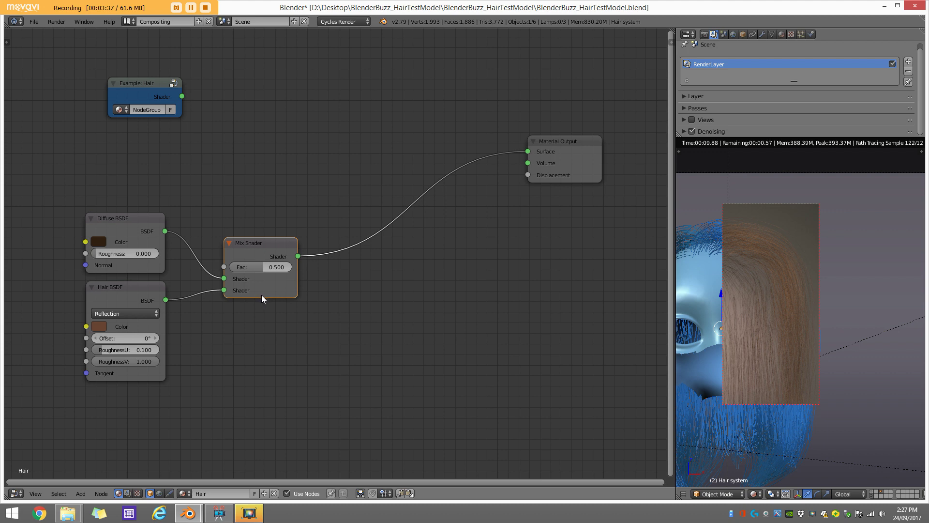
pyautogui.hotkey('shift', 'd')
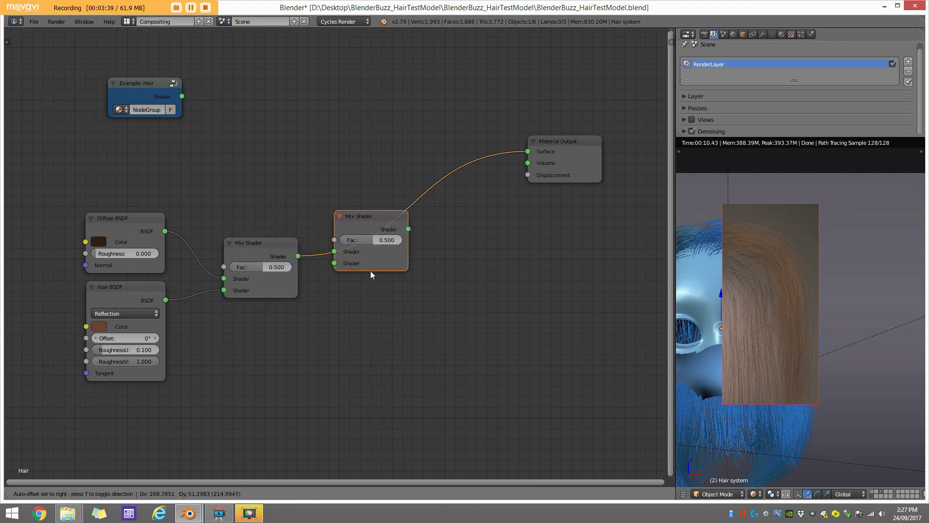
pyautogui.click(380, 284)
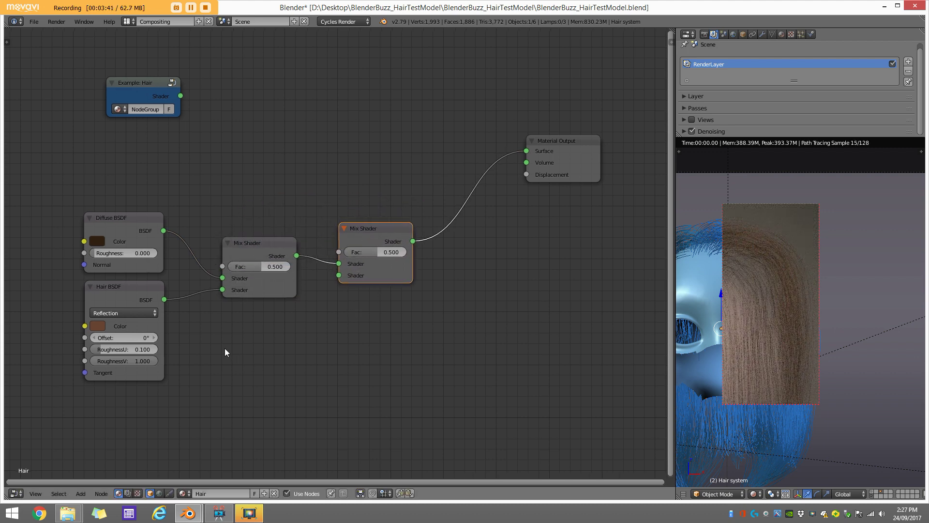
# Duplicate the Hair BSDF below the first Mix Shader and connect its output to the second Mix Shader's free shader input.
pyautogui.click(108, 287)
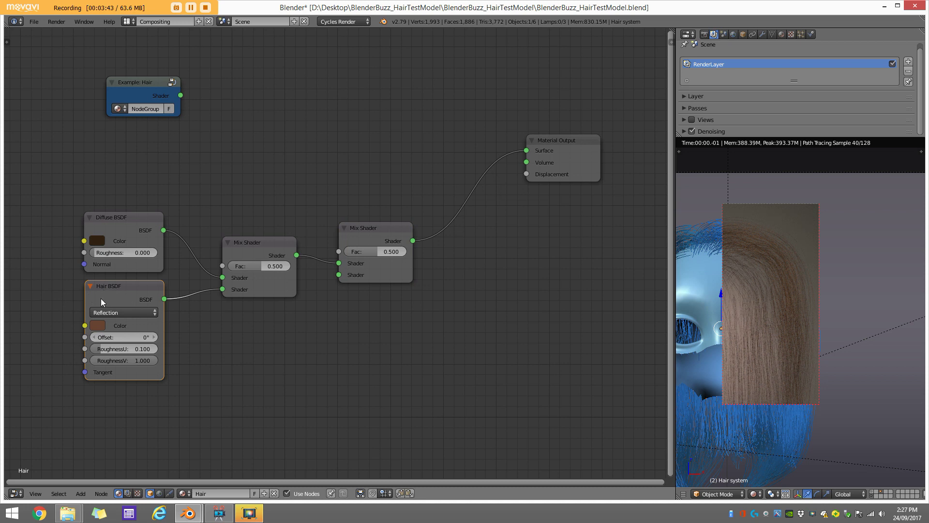
pyautogui.hotkey('shift', 'd')
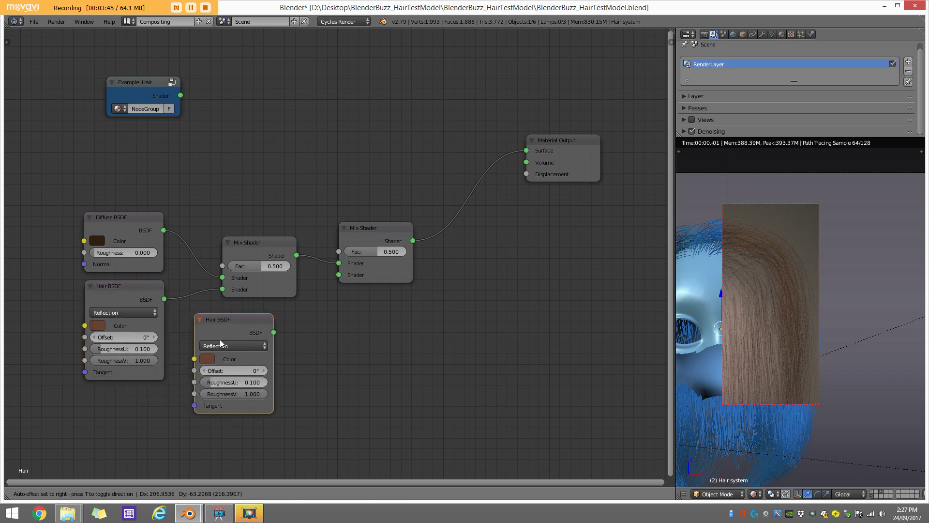
pyautogui.click(235, 331)
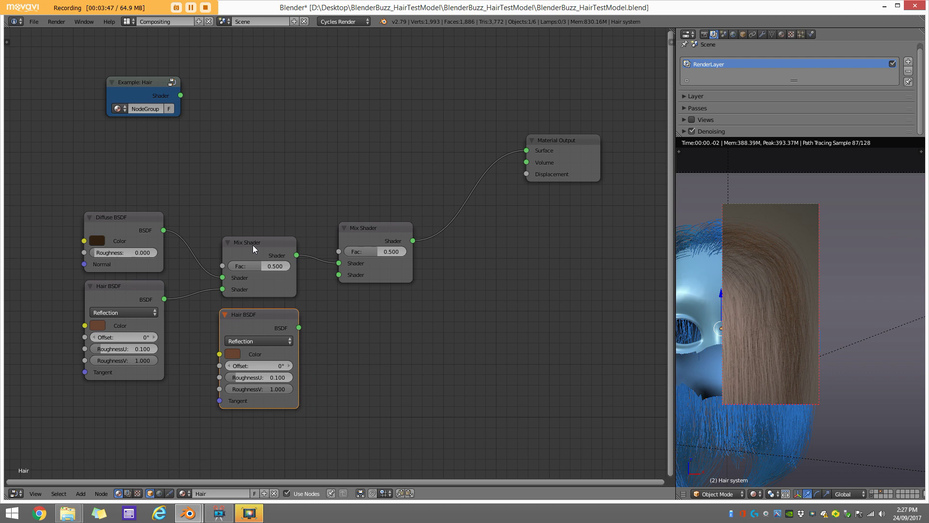
pyautogui.moveTo(299, 328); pyautogui.dragTo(338, 274)
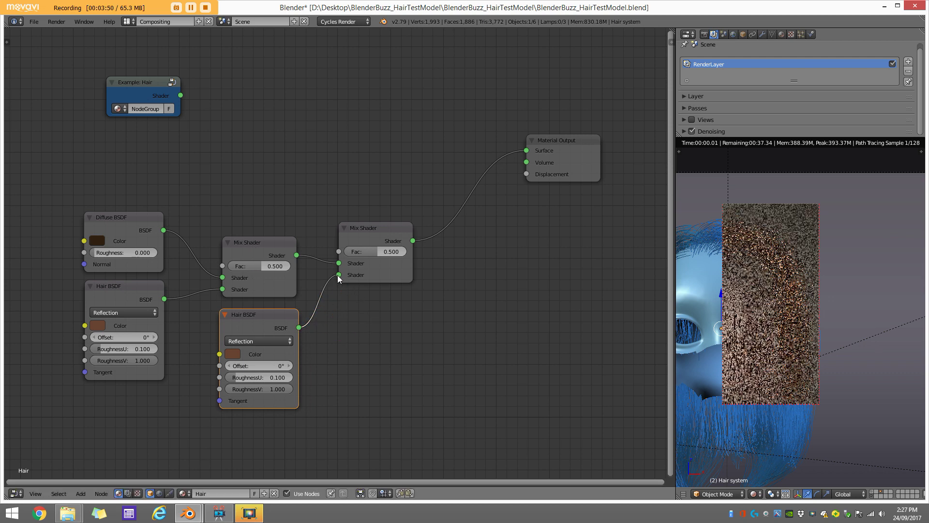
# Brighten the duplicated Hair BSDF's color to a light orange-brown and set its RoughnessU to 0.070.
pyautogui.click(240, 353)
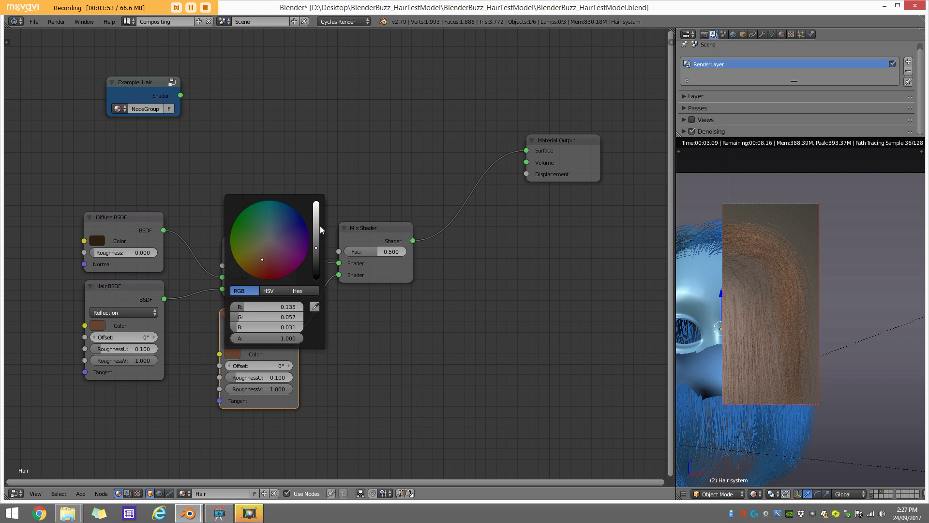
pyautogui.click(317, 223)
pyautogui.click(259, 259)
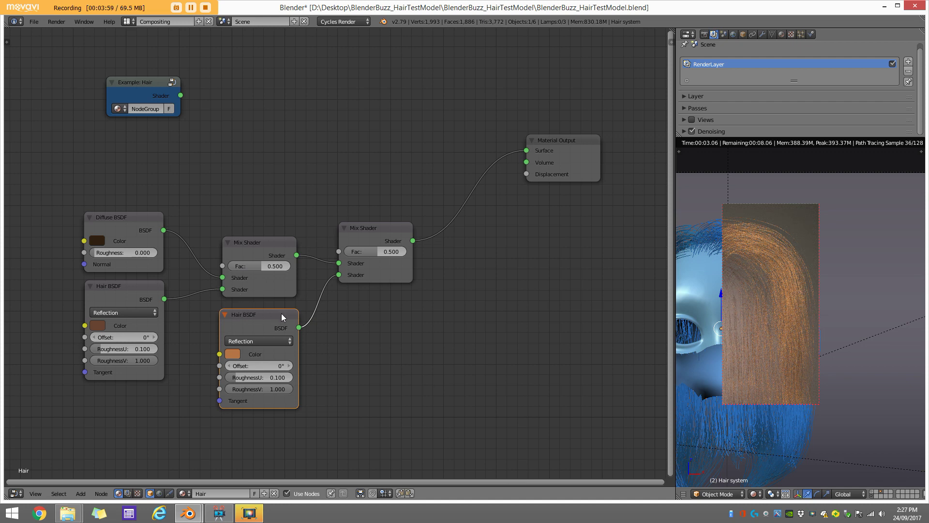
pyautogui.click(259, 378)
pyautogui.press('BackSpace')
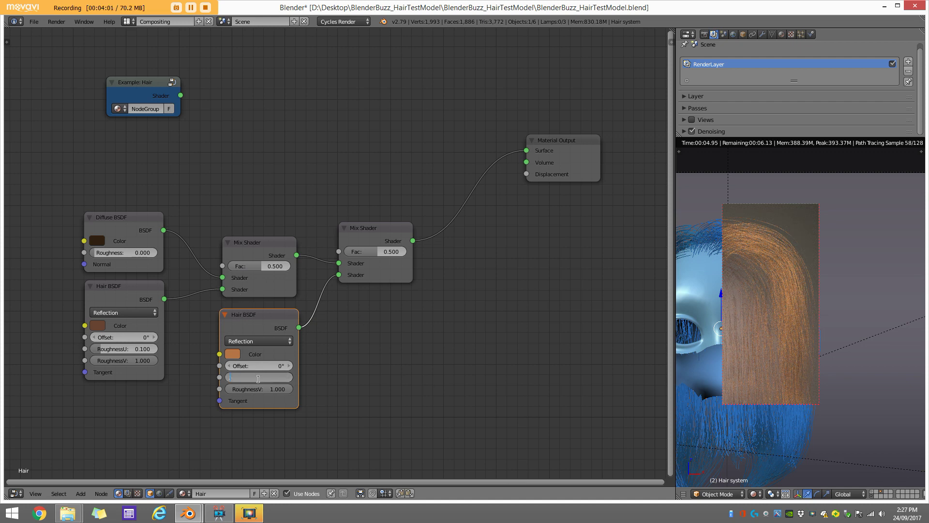
pyautogui.write('.07')
pyautogui.press('Return')
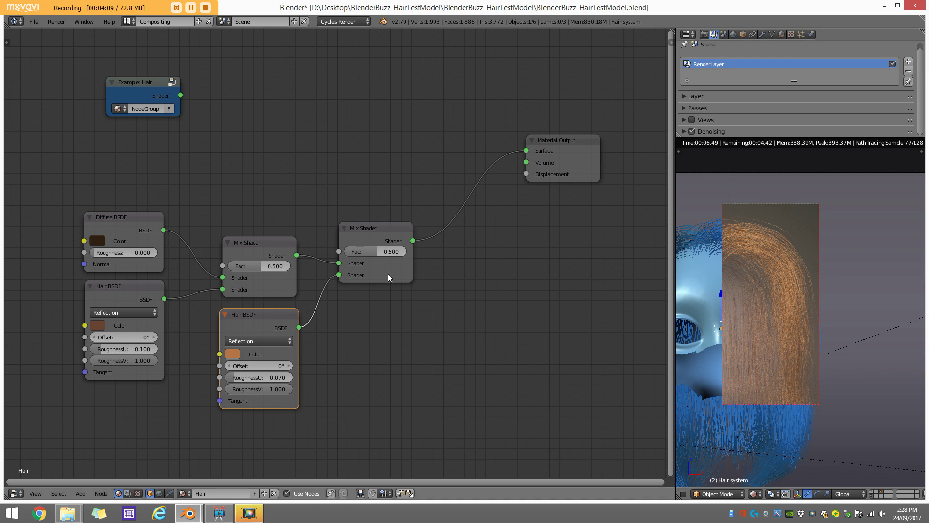
# Set the second Mix Shader's Fac to 0.600 and tidy the positions of it and the duplicated Hair BSDF.
pyautogui.moveTo(365, 230); pyautogui.dragTo(356, 230)
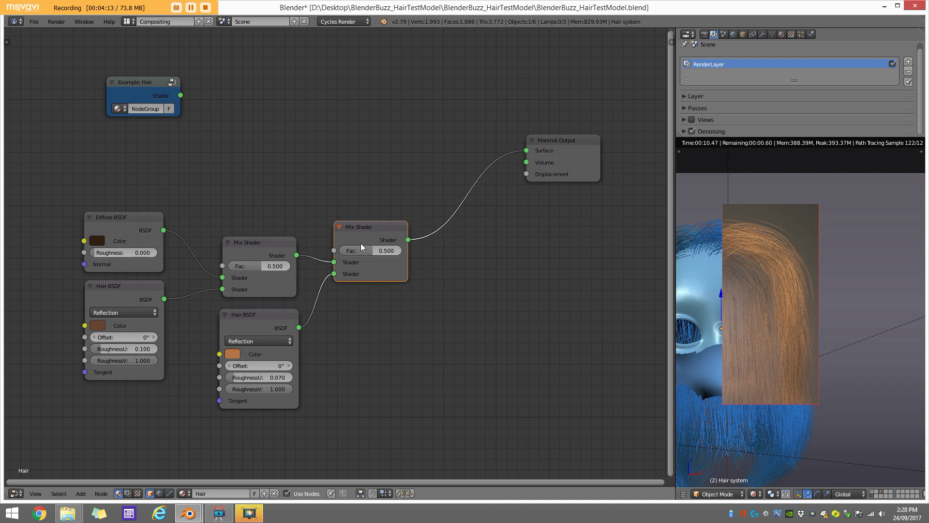
pyautogui.click(367, 250)
pyautogui.press('BackSpace')
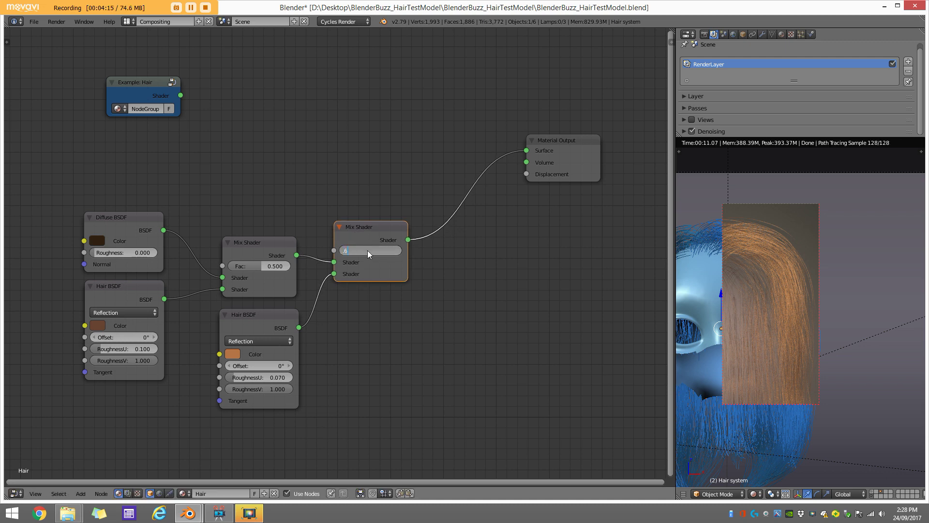
pyautogui.write('.6')
pyautogui.press('Return')
pyautogui.moveTo(245, 322); pyautogui.dragTo(249, 317)
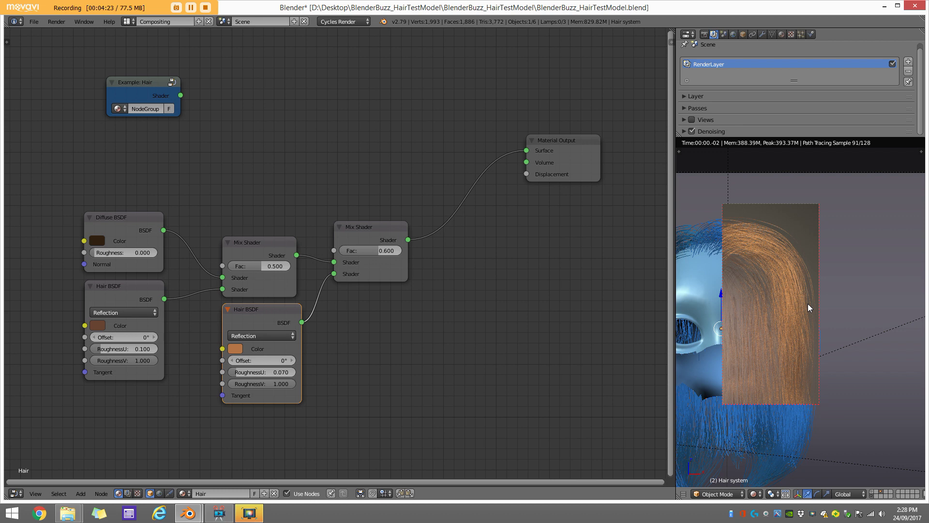
# Redraw the render border as a taller region covering the full length of the hair on one side of the head.
pyautogui.scroll(-1, 803, 321)
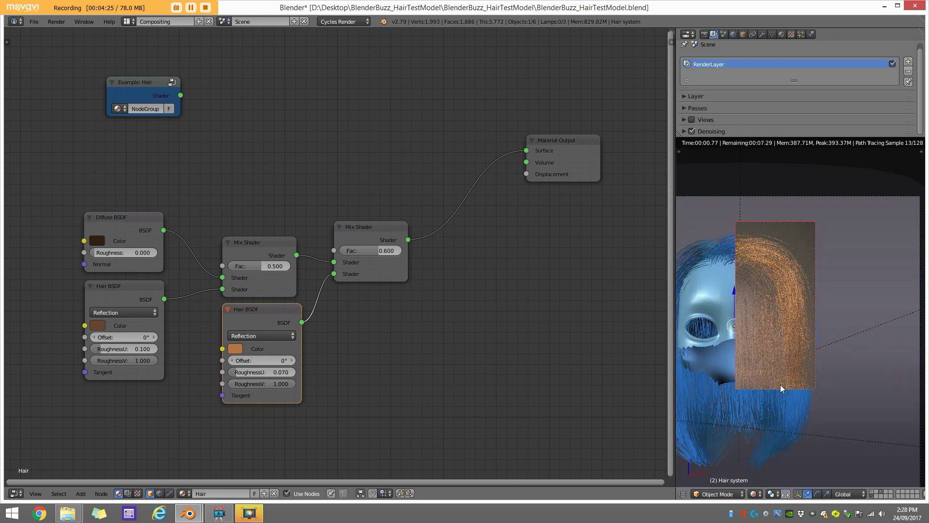
pyautogui.hotkey('ctrl', 'b')
pyautogui.moveTo(833, 455); pyautogui.dragTo(761, 214)
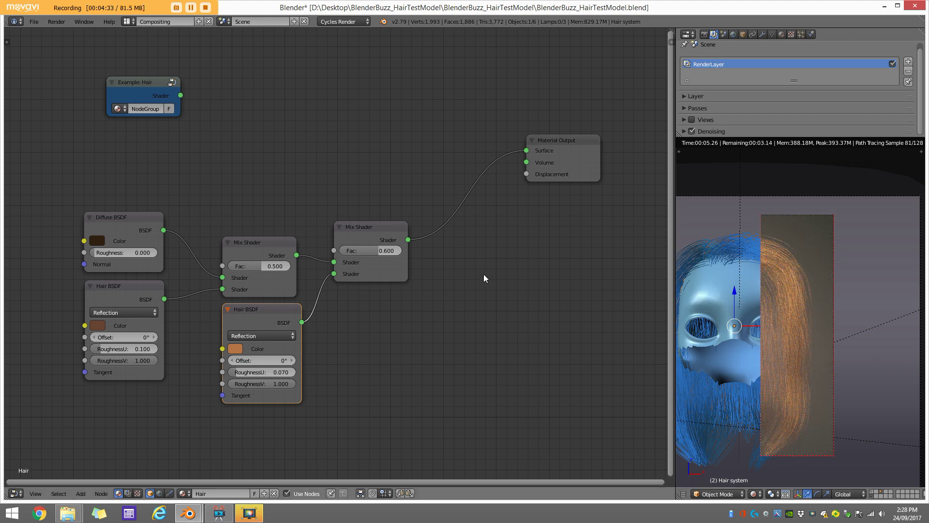
# Realign Material Output with the node chain and insert a third Mix Shader, duplicated from the second, just before it.
pyautogui.moveTo(483, 274); pyautogui.dragTo(421, 259, button='middle')
pyautogui.moveTo(489, 167); pyautogui.dragTo(555, 236)
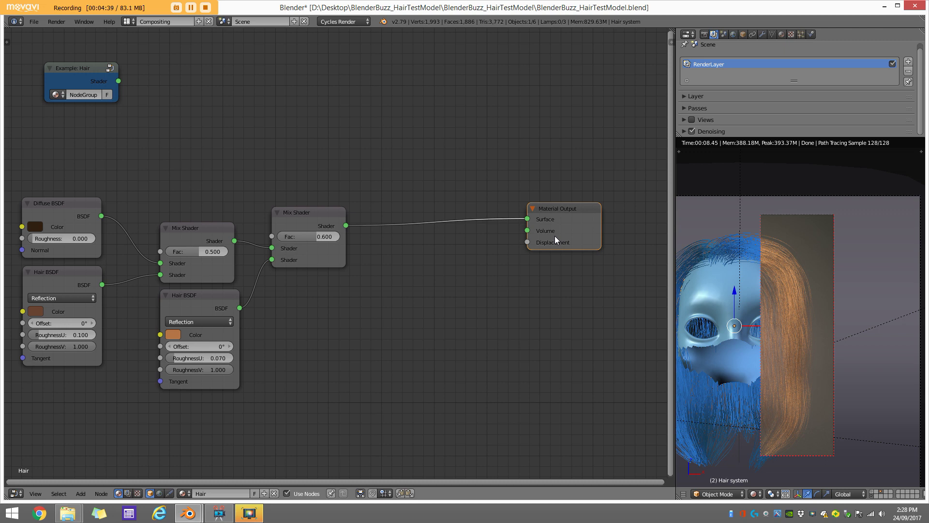
pyautogui.click(300, 222)
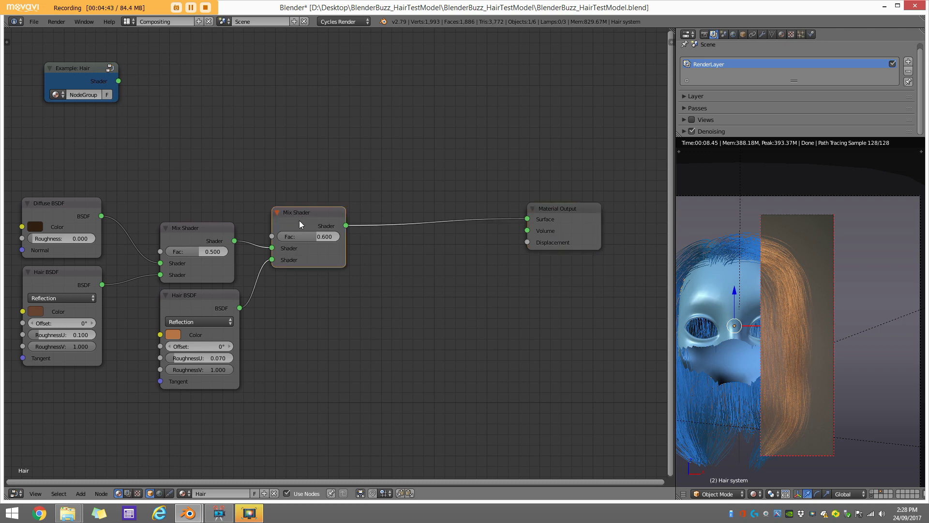
pyautogui.hotkey('shift', 'd')
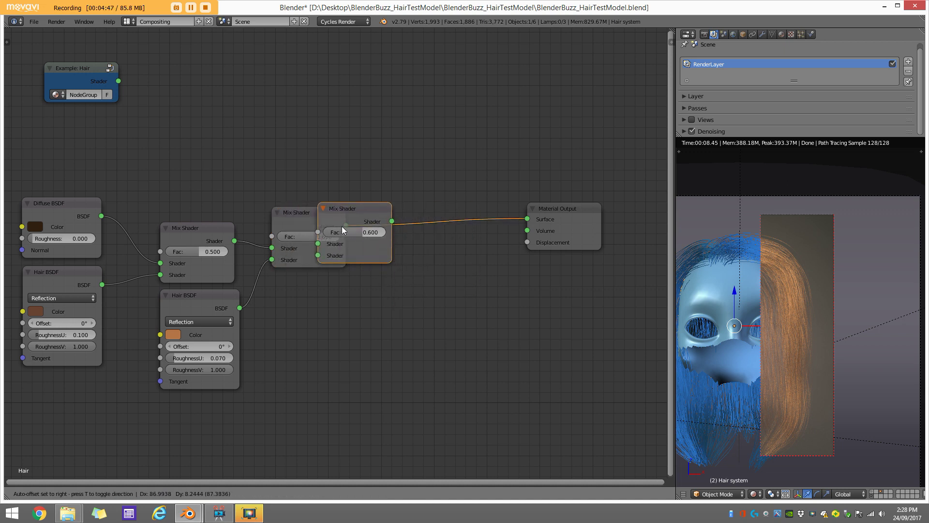
pyautogui.click(431, 220)
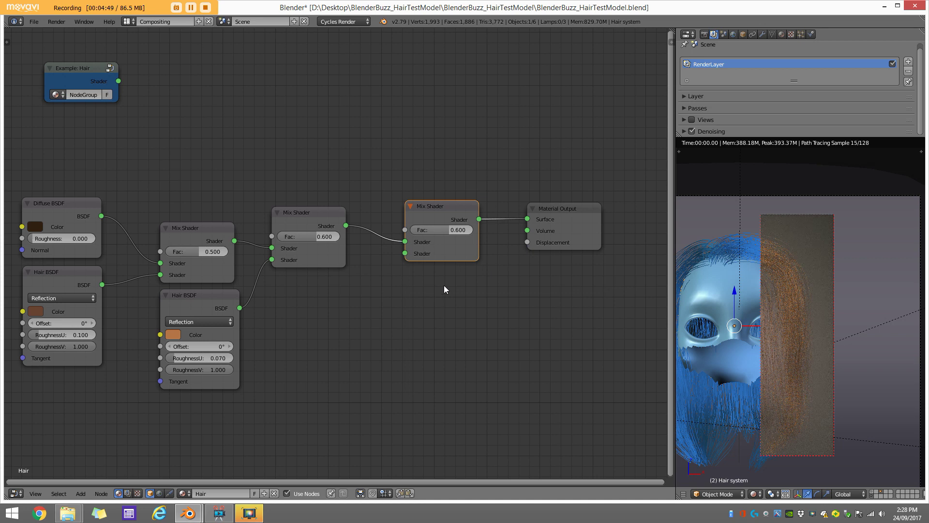
# Set the third Mix Shader's Fac to 0.300.
pyautogui.click(453, 231)
pyautogui.press('BackSpace')
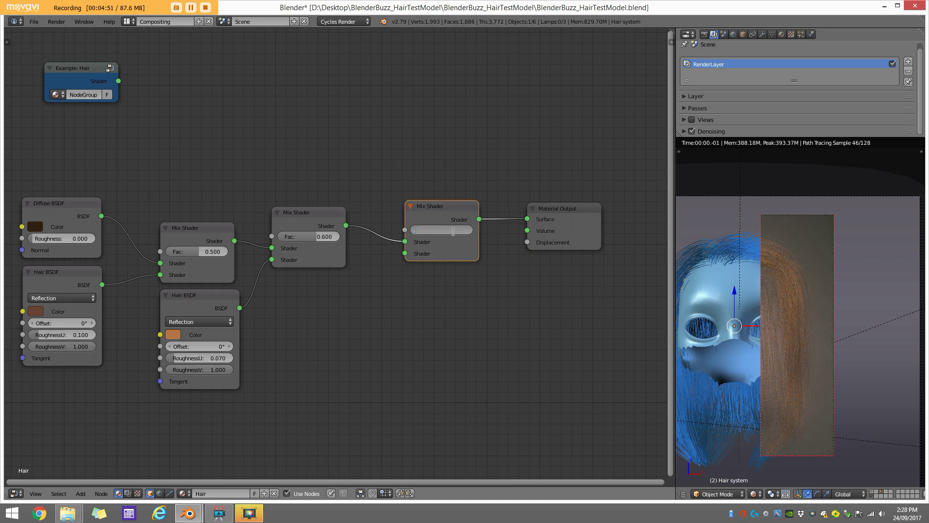
pyautogui.write('0.3')
pyautogui.press('Return')
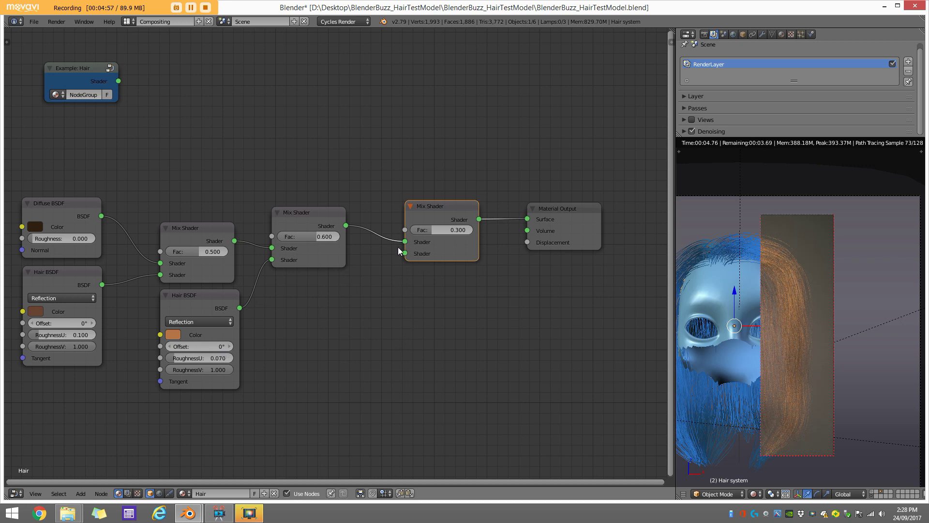
# Add a Translucent BSDF node below the second Mix Shader.
pyautogui.hotkey('shift', 'a')
pyautogui.click(378, 266)
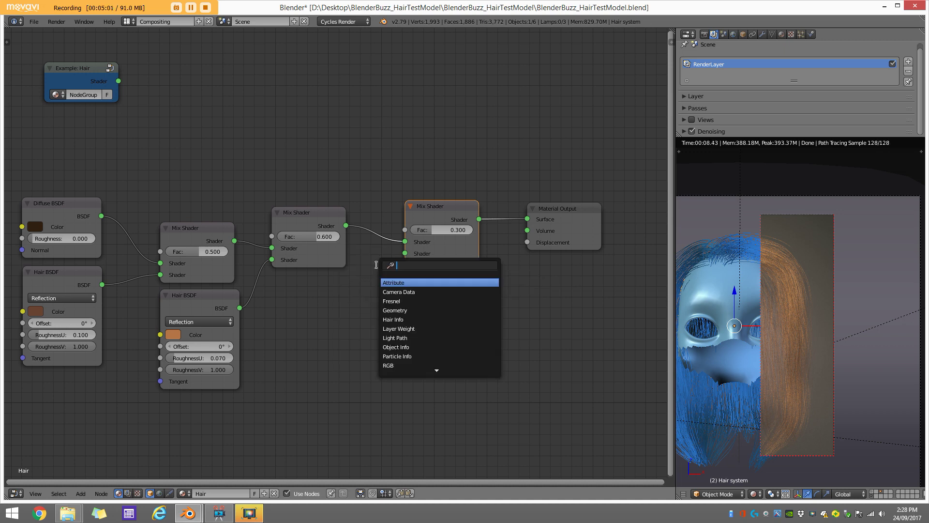
pyautogui.write('tra')
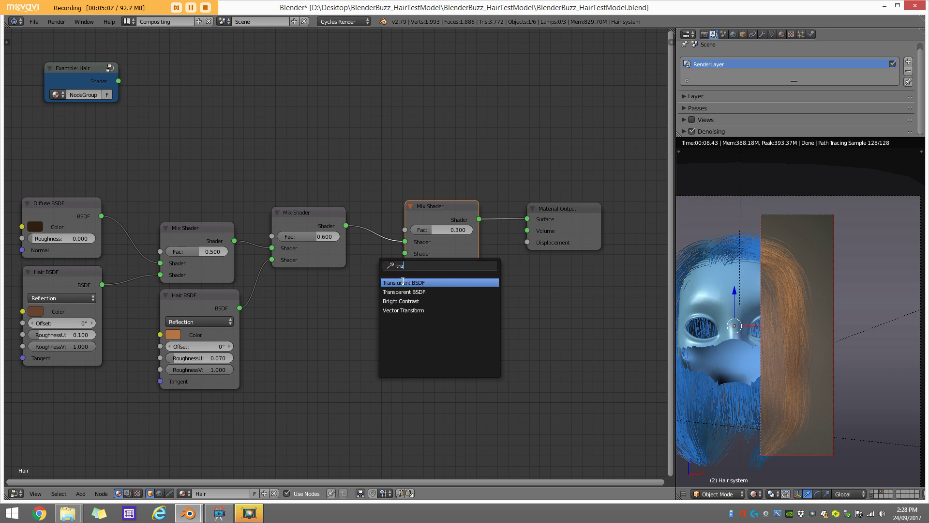
pyautogui.click(451, 285)
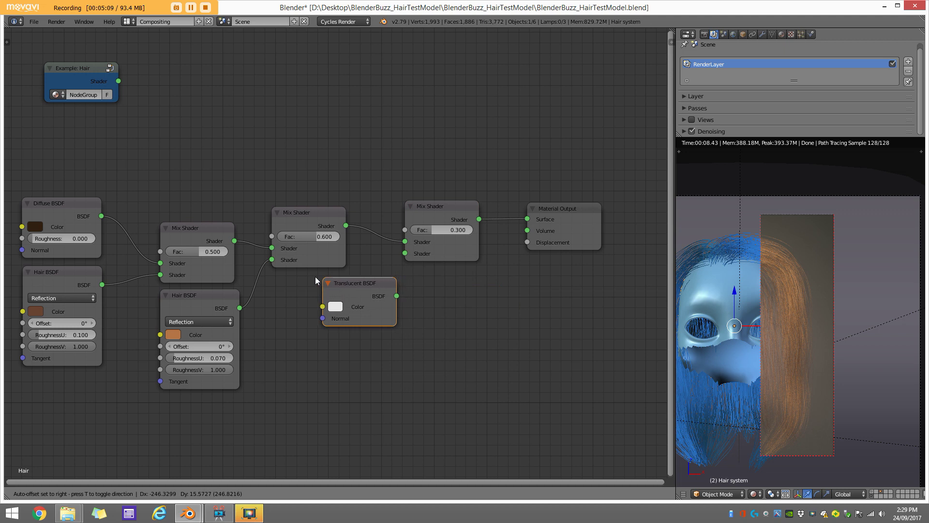
pyautogui.click(287, 290)
# Darken the Translucent BSDF color to a mid grey and connect its output to the third Mix Shader's free shader input.
pyautogui.click(300, 317)
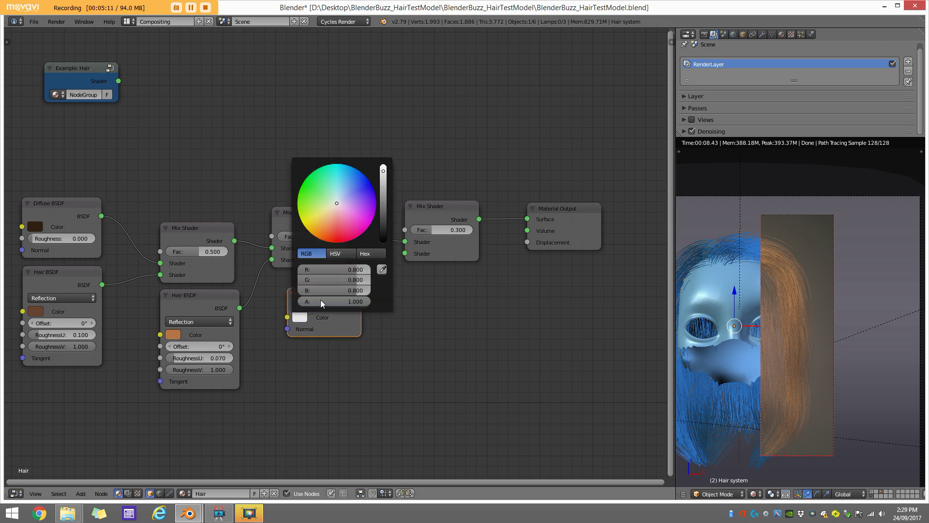
pyautogui.click(383, 195)
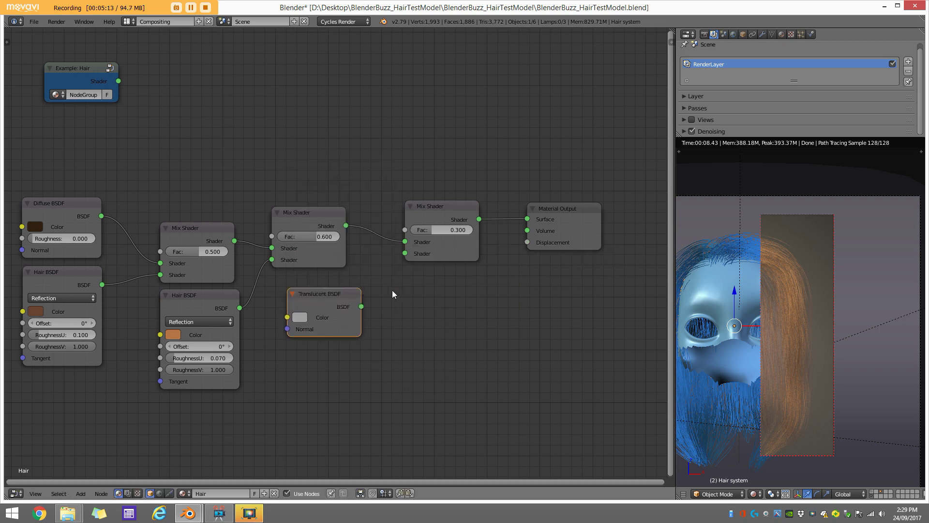
pyautogui.moveTo(362, 306); pyautogui.dragTo(405, 253)
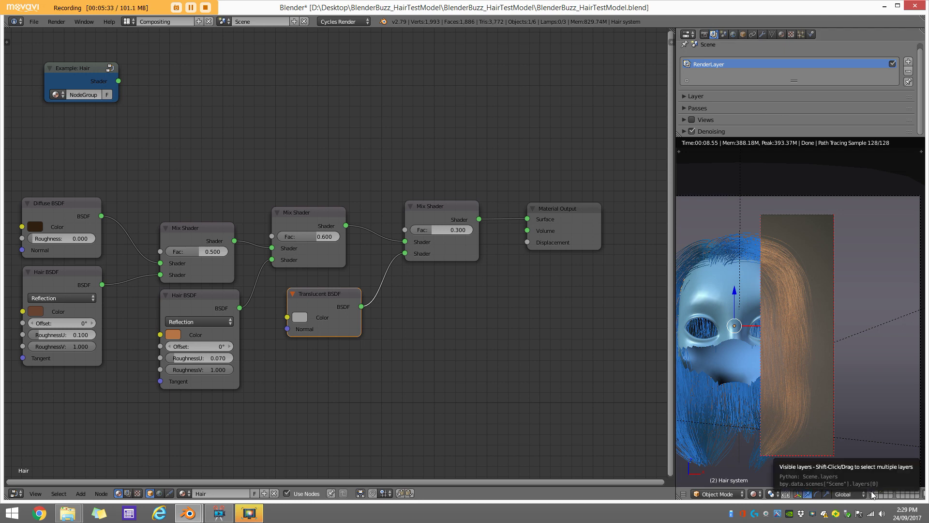
# Show the first scene layer together with the hair and redraw the render border around the character's whole head and shoulders.
pyautogui.keyDown('shift'); pyautogui.click(873, 493); pyautogui.keyUp('shift')
pyautogui.scroll(-2, 831, 343)
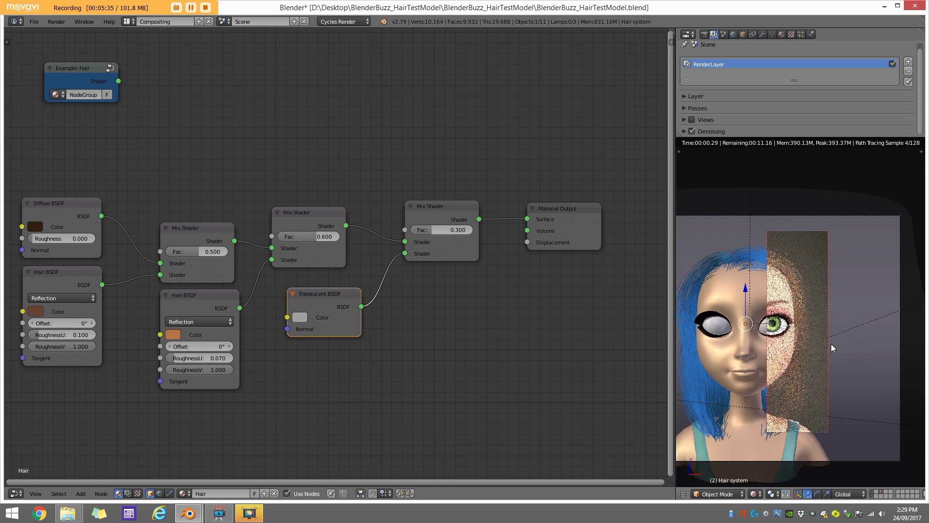
pyautogui.hotkey('ctrl', 'b')
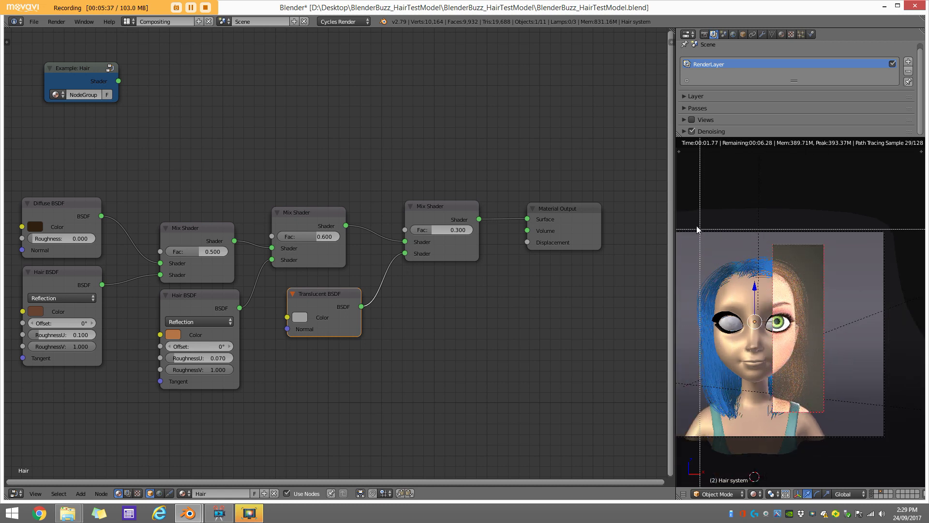
pyautogui.moveTo(680, 222); pyautogui.dragTo(837, 451)
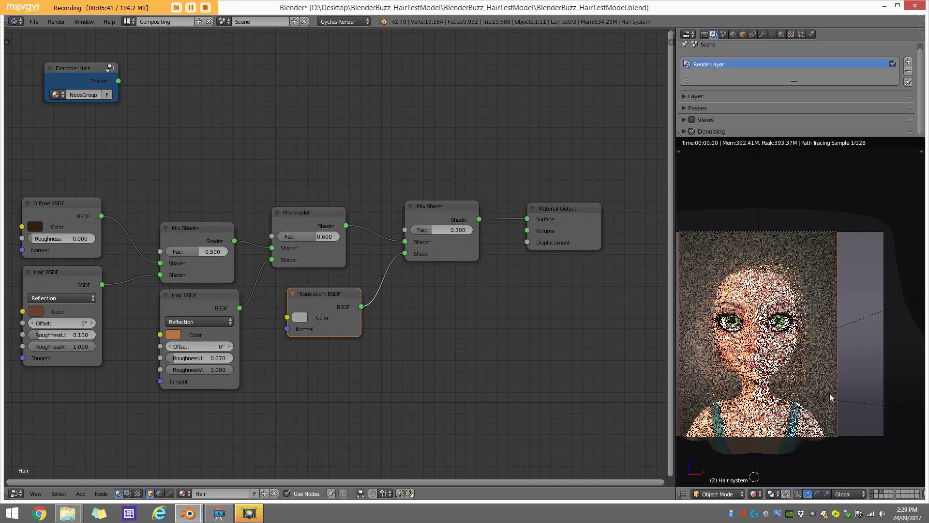
# Return the camera viewport to solid shading and render the still image.
pyautogui.hotkey('shift', 'z')
pyautogui.press('Home')
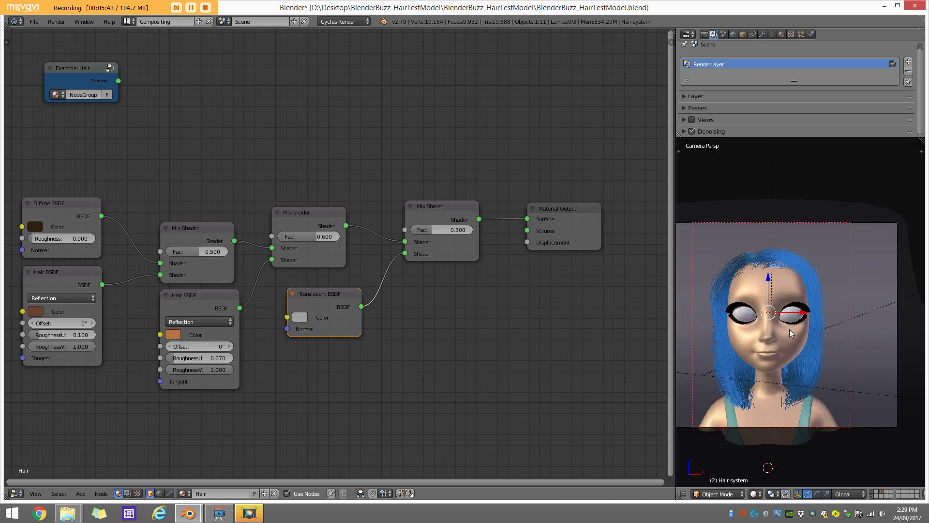
pyautogui.click(704, 33)
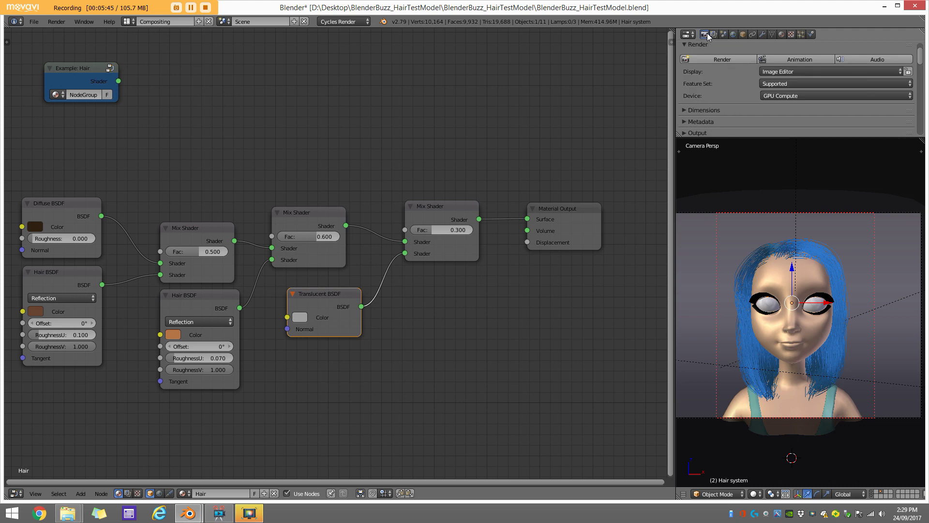
pyautogui.click(733, 59)
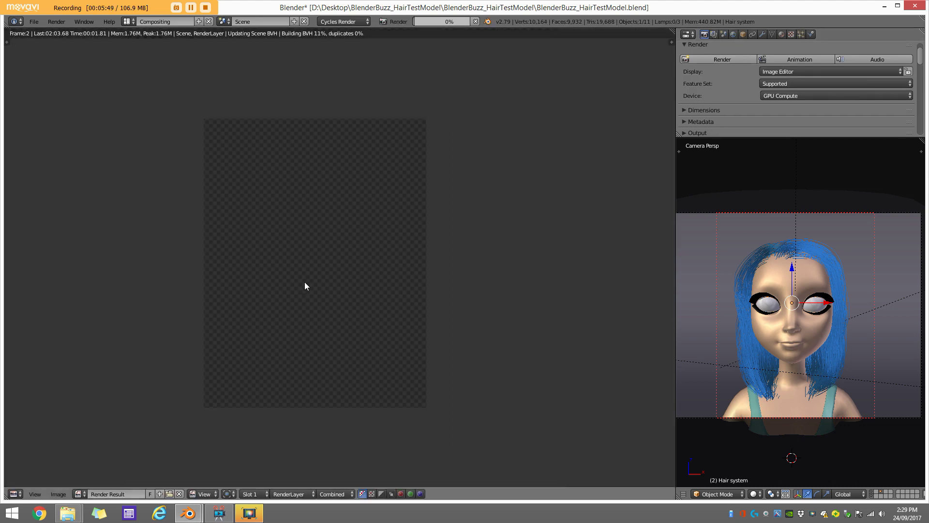
# Examine the rendered hair up close around the face, neck and shoulders, and review the Sampling settings used for the render.
pyautogui.scroll(1, 445, 287)
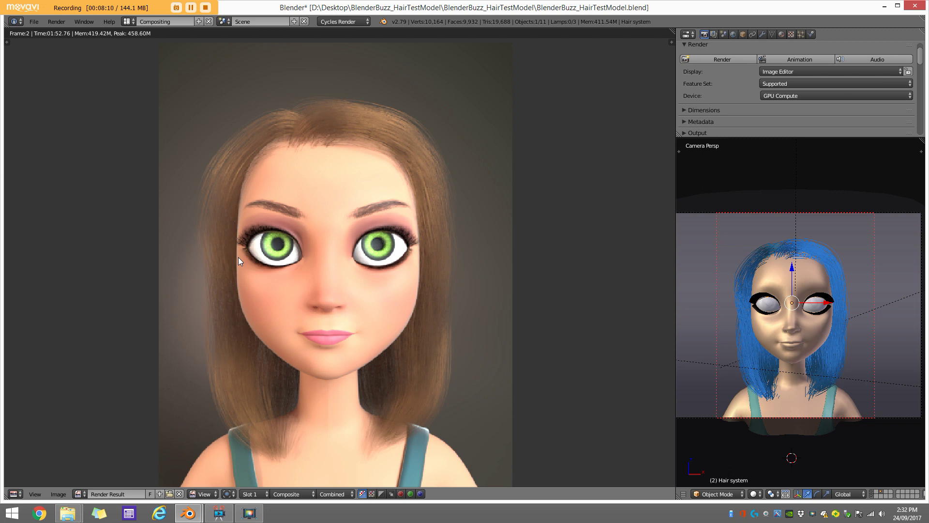
pyautogui.moveTo(238, 298); pyautogui.dragTo(242, 256, button='middle')
pyautogui.scroll(3, 285, 317)
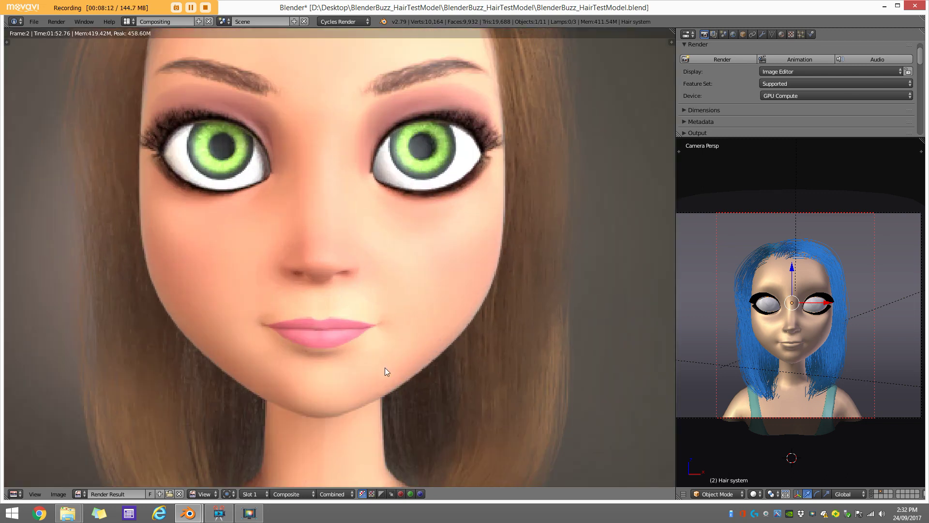
pyautogui.scroll(1, 384, 368)
pyautogui.scroll(3, 370, 224)
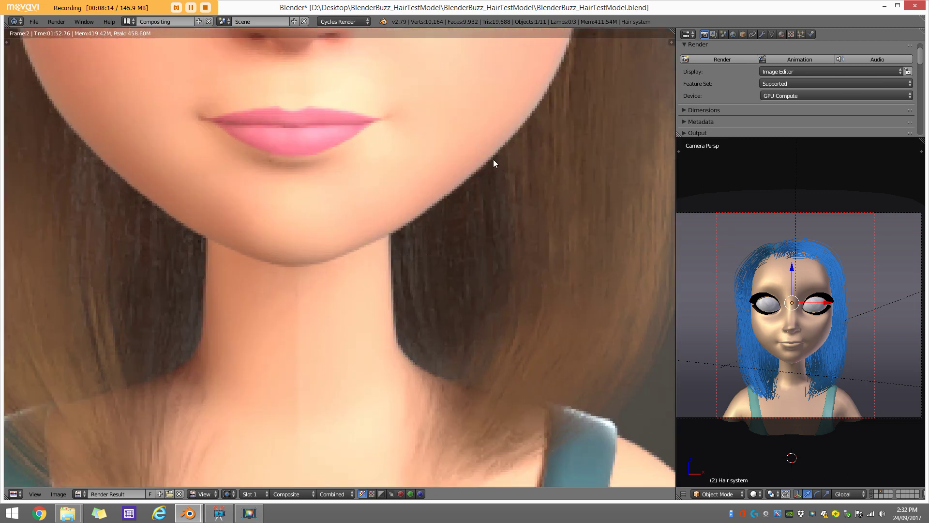
pyautogui.scroll(-6, 393, 340)
pyautogui.moveTo(328, 213); pyautogui.dragTo(312, 245, button='middle')
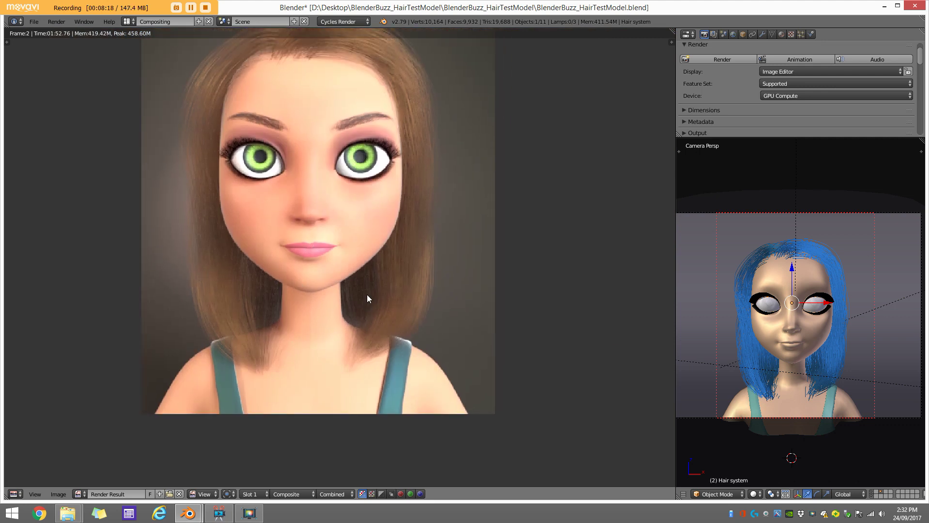
pyautogui.scroll(-3, 713, 86)
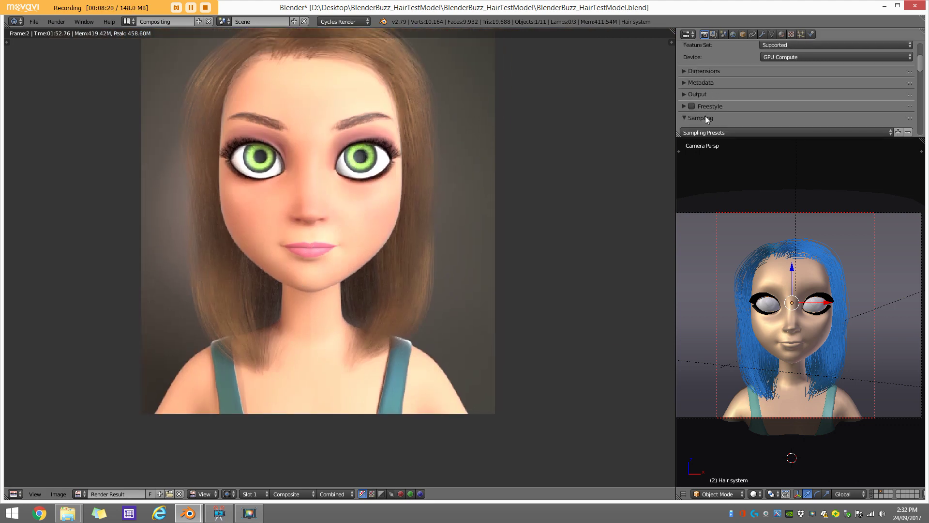
pyautogui.scroll(-2, 705, 115)
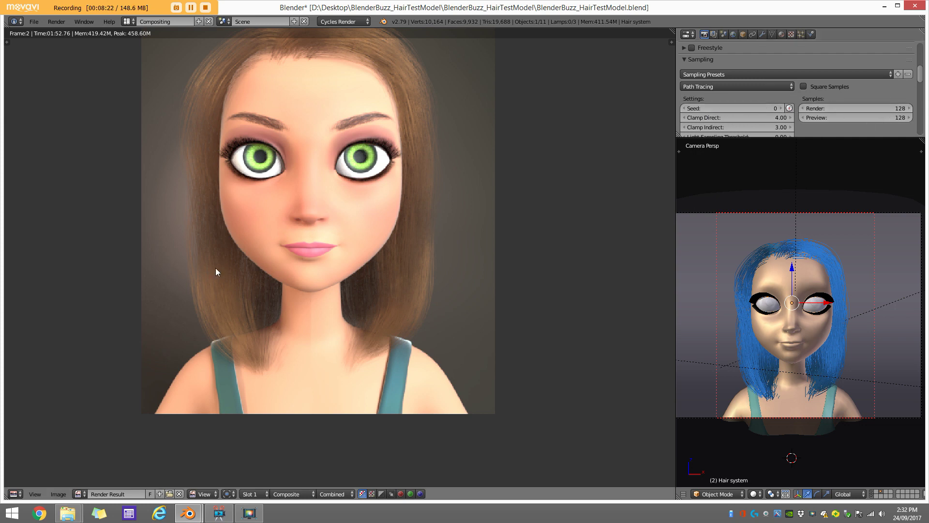
pyautogui.moveTo(216, 268); pyautogui.dragTo(232, 312, button='middle')
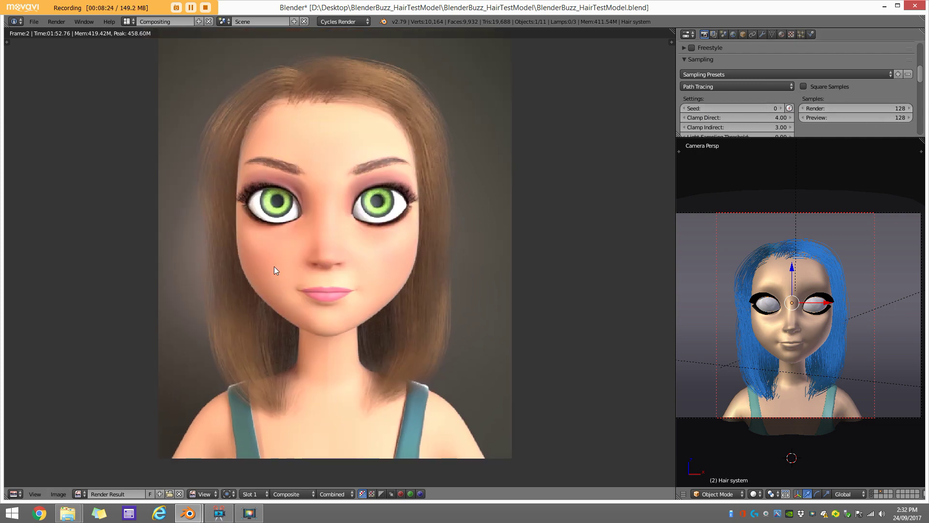